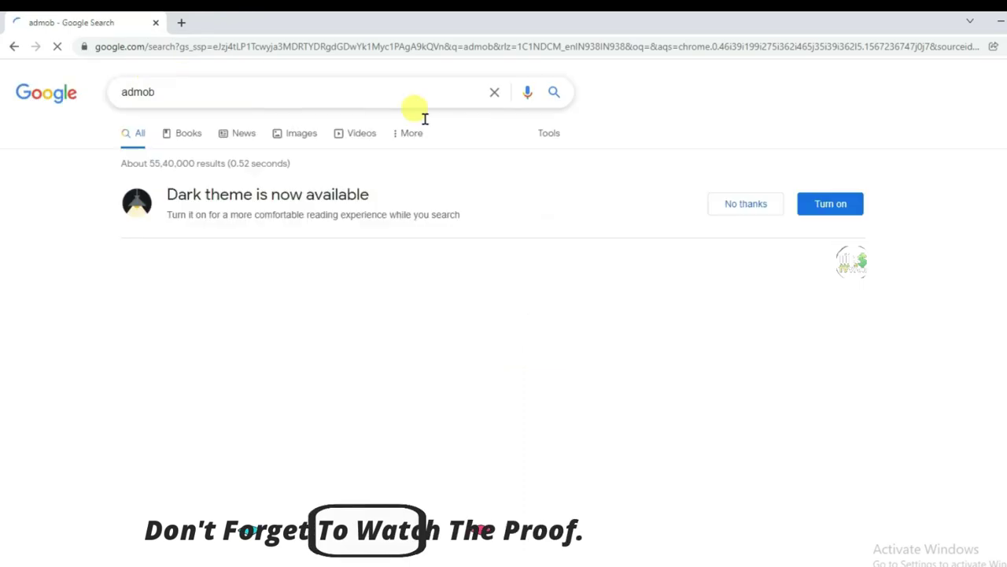
Sign in to AdMob and check today's estimated earnings of US$61.05
click(197, 290)
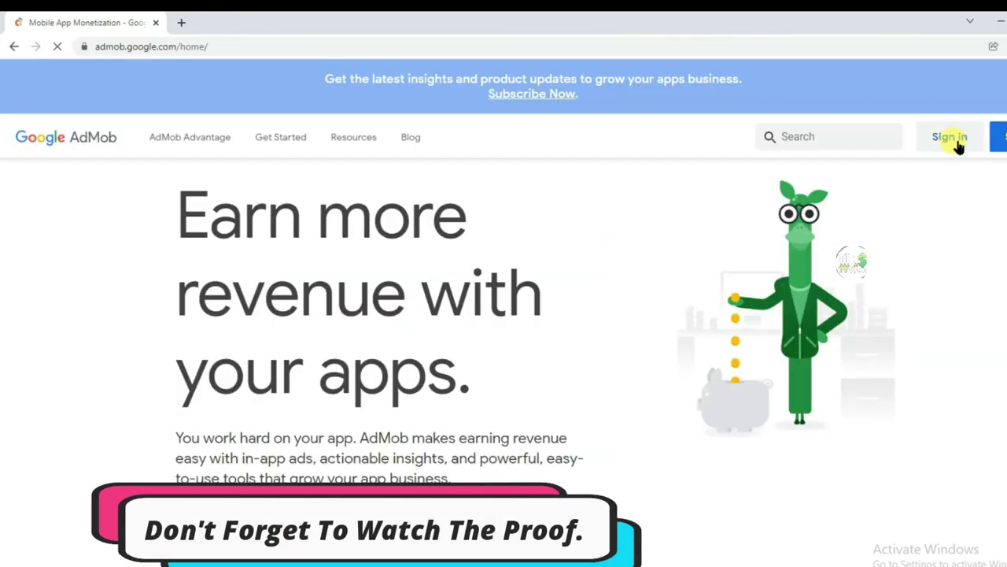
click(950, 135)
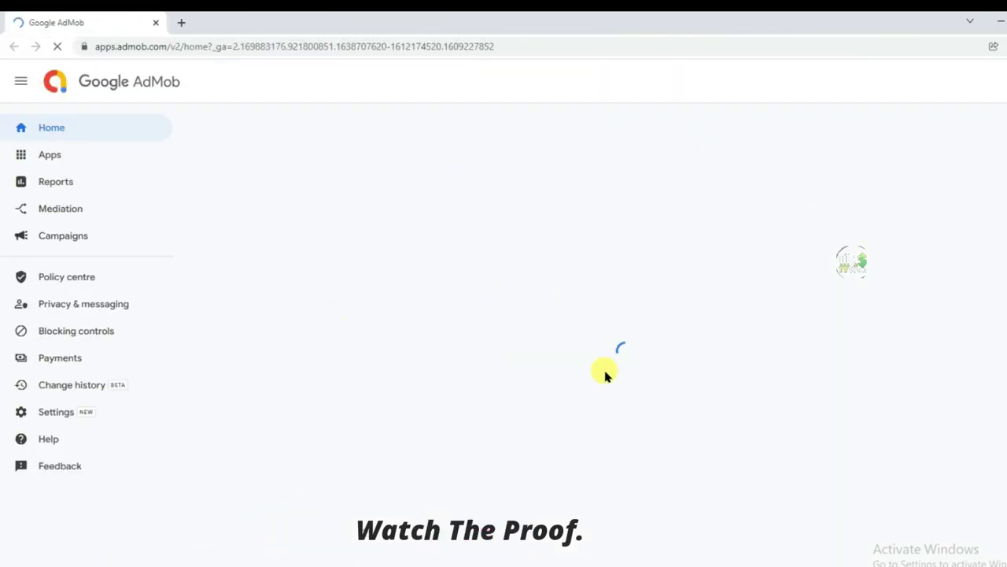
drag(311, 211, 884, 220)
click(929, 225)
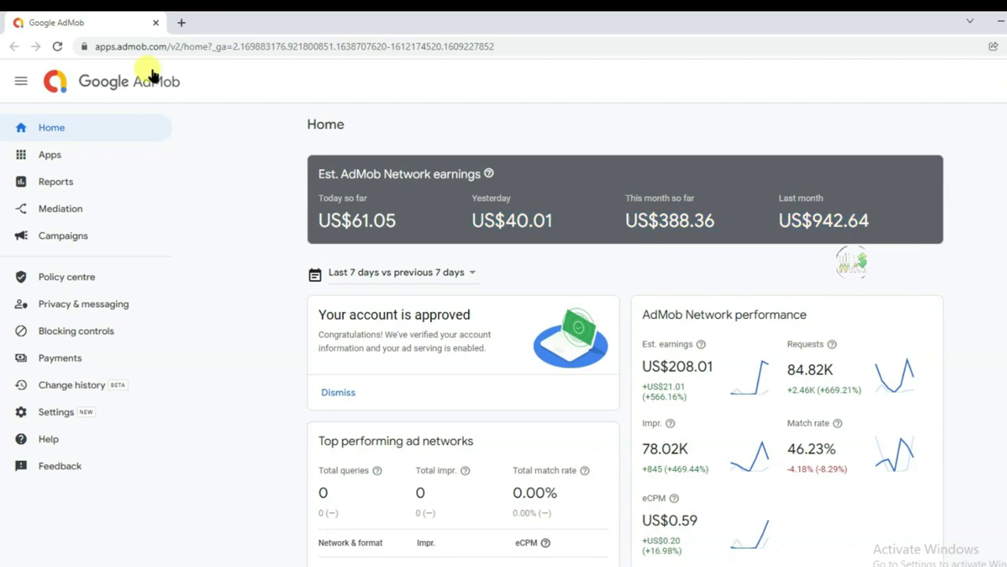
Reload the dashboard, check last month's US$942.64 earnings, and show the apps list
click(57, 48)
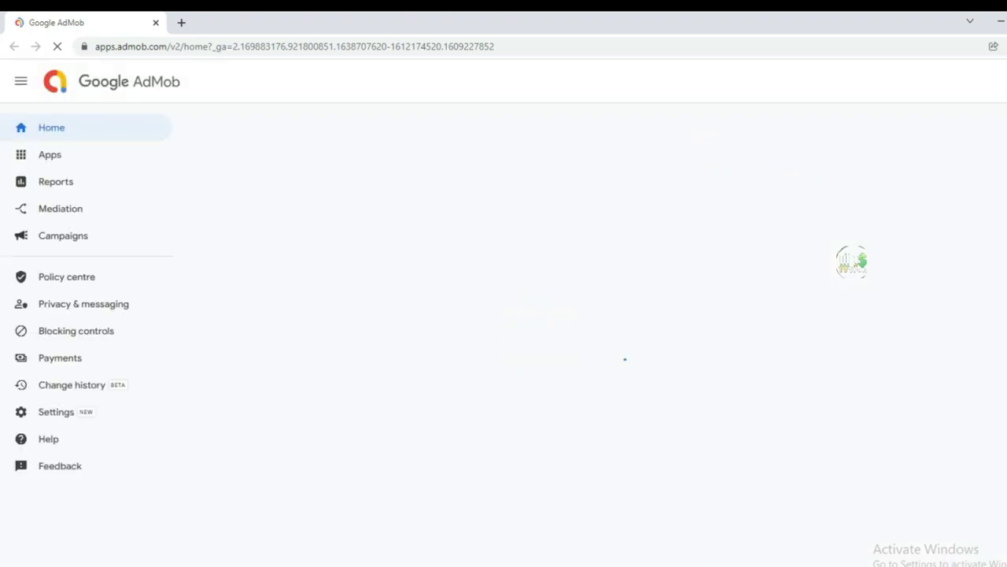
drag(778, 220, 854, 222)
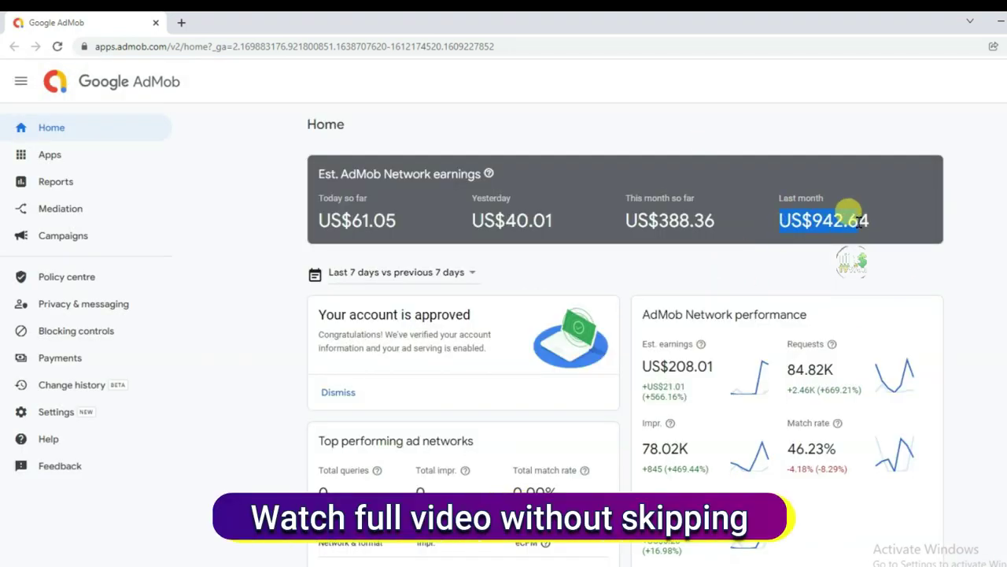
click(850, 221)
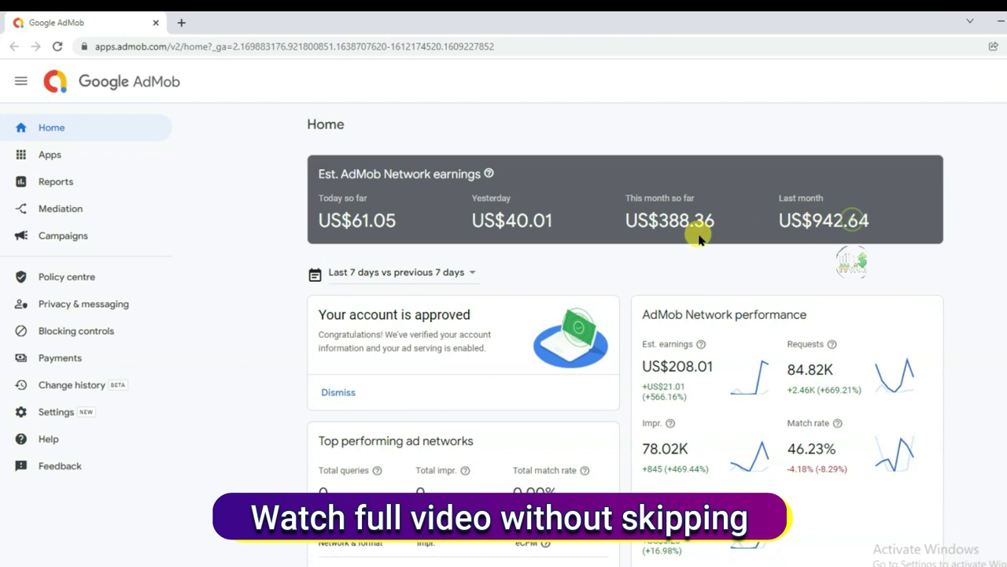
click(138, 160)
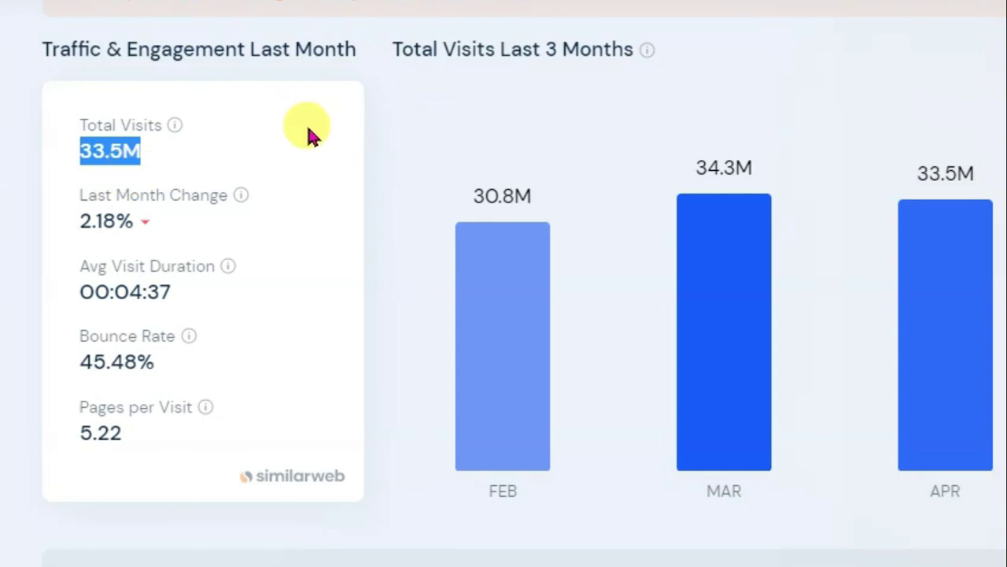
Scroll through Similarweb's traffic report showing 33.5M visits last month
scroll(308, 135, down, 1)
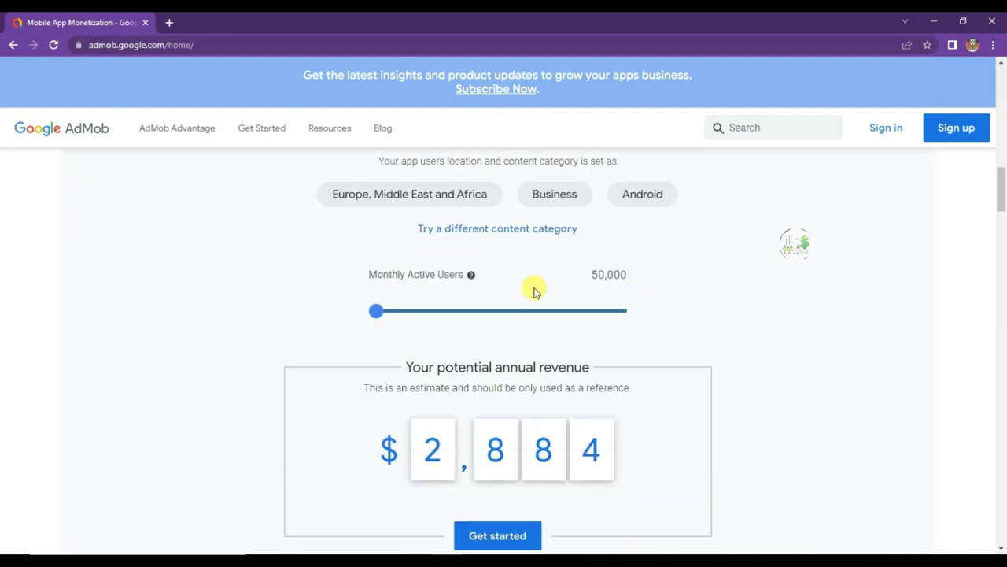
Read the calculator's $2,884 annual revenue estimate for 50,000 monthly active users in EMEA
drag(369, 274, 464, 282)
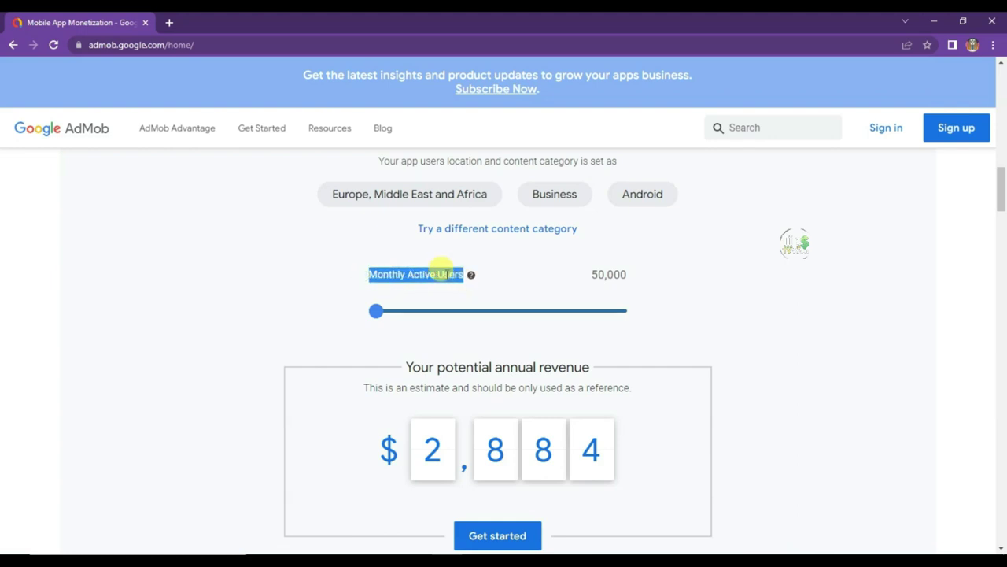
click(499, 271)
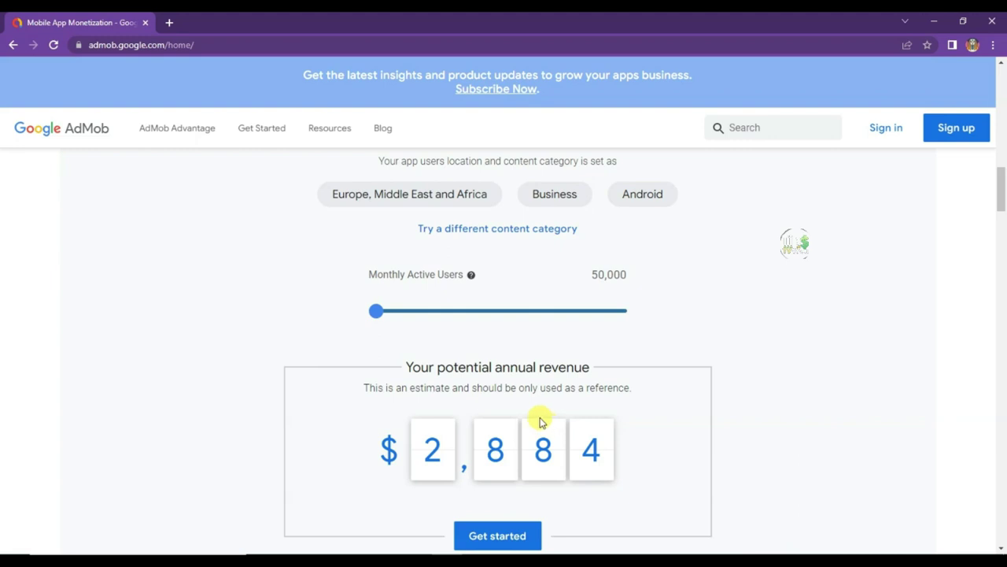
scroll(540, 422, down, 1)
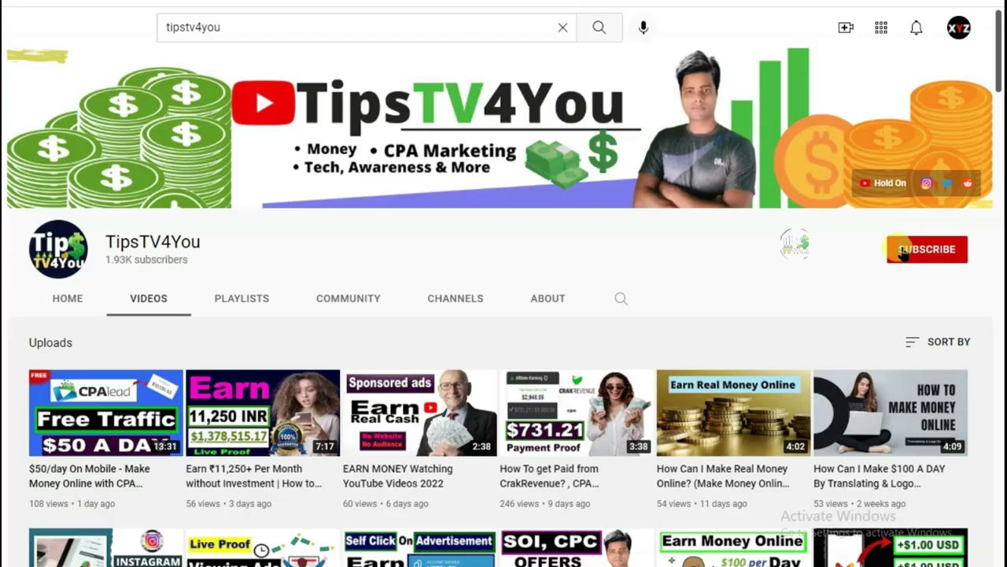
Subscribe to TipsTV4You and set channel notifications to All
click(903, 251)
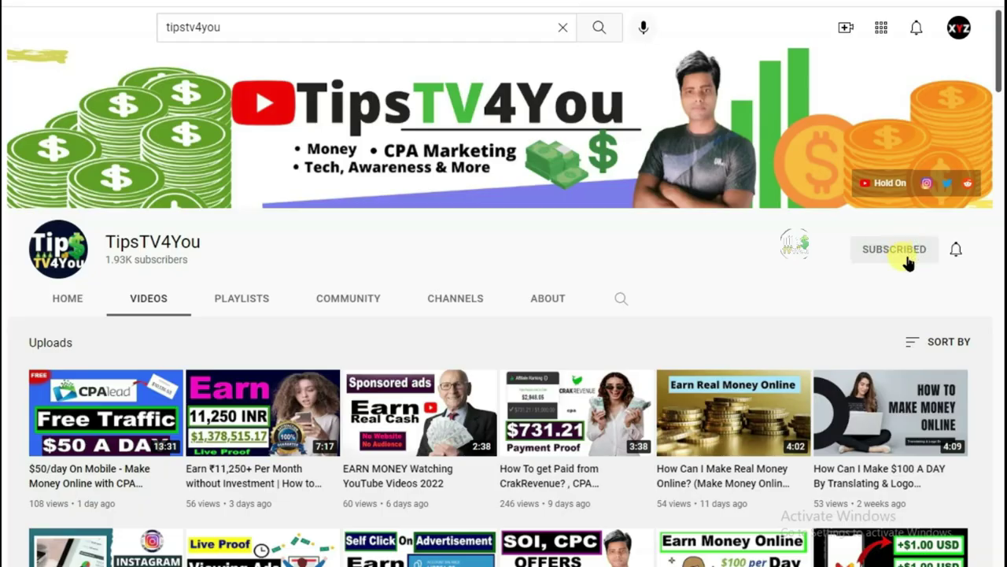
click(956, 250)
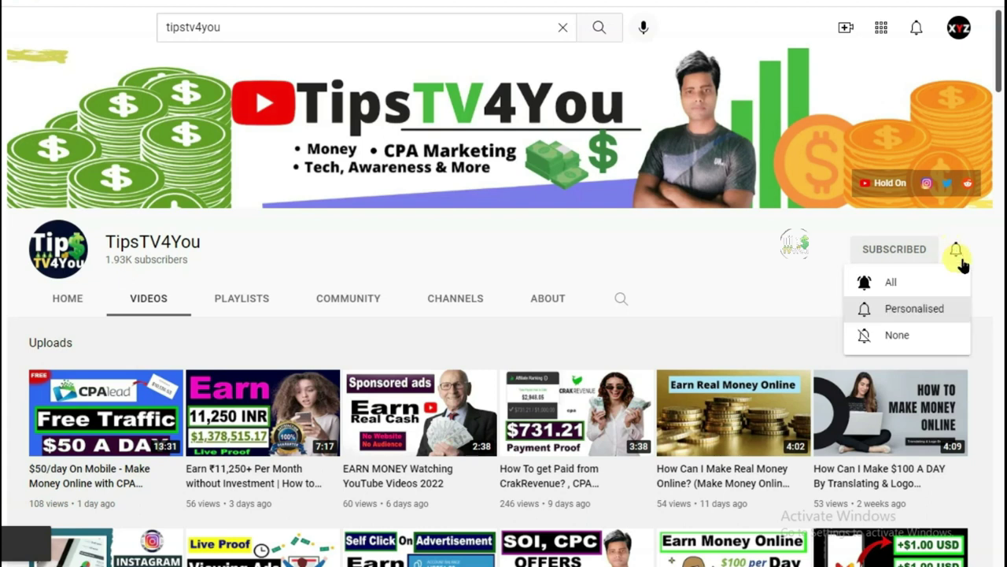
click(897, 284)
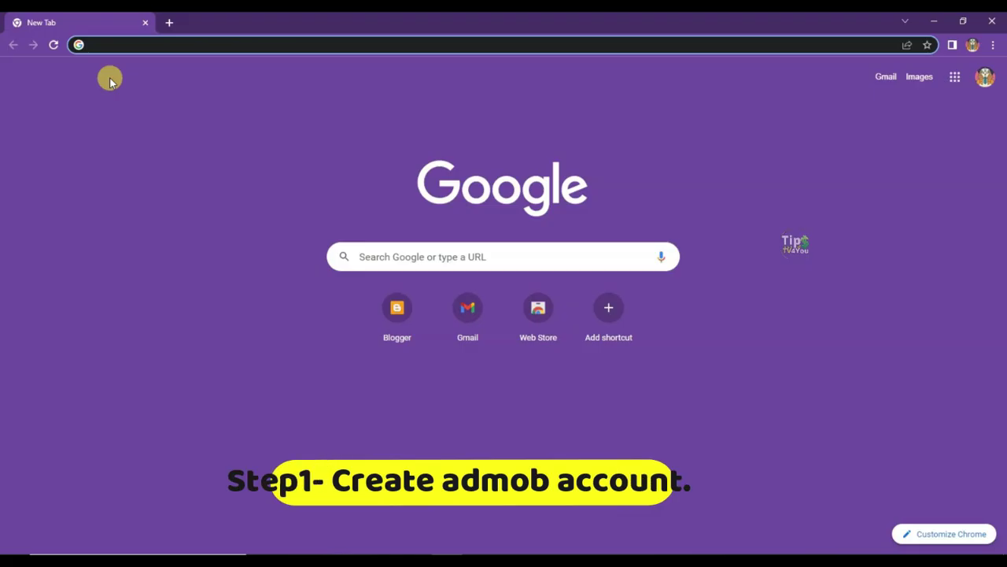
Search 'admob' in a new tab and open the official AdMob site
click(100, 43)
text(admob)
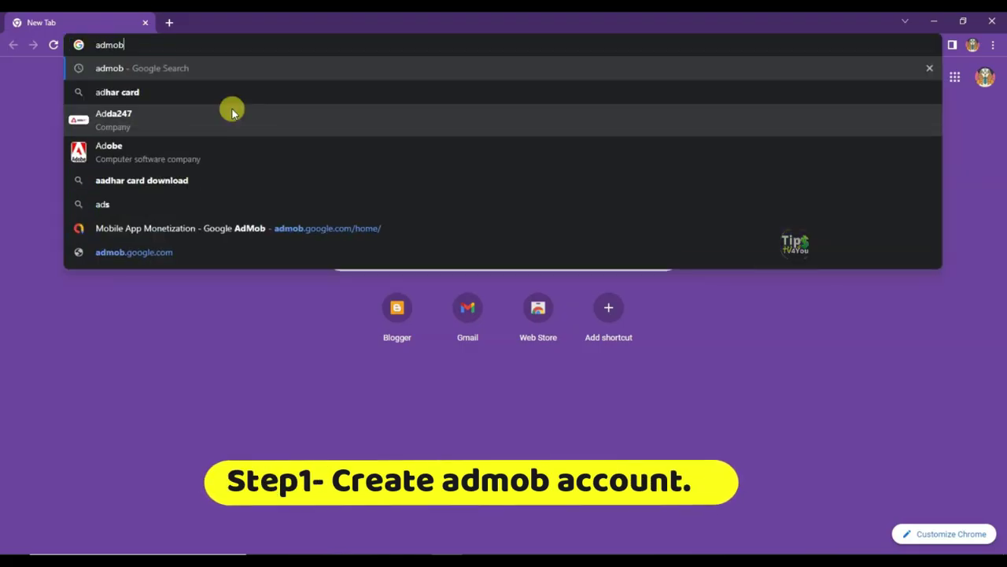
key(Return)
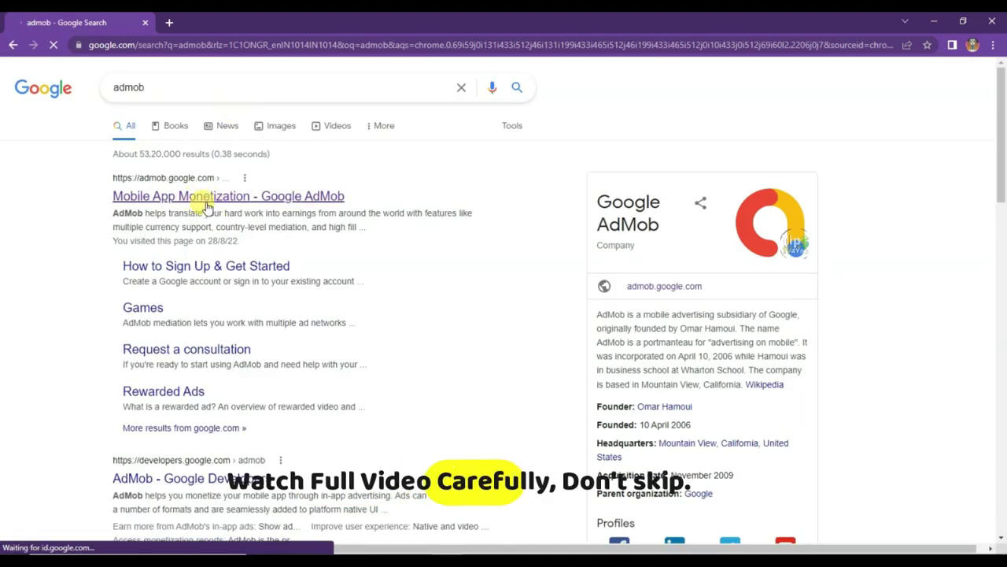
click(331, 196)
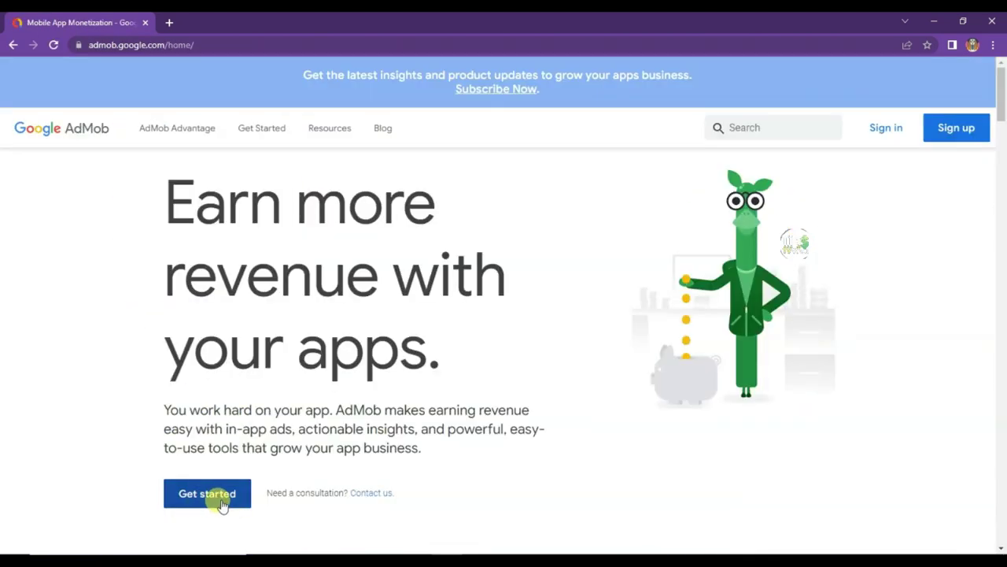
Start AdMob sign-up after re-confirming the Google account password
click(224, 497)
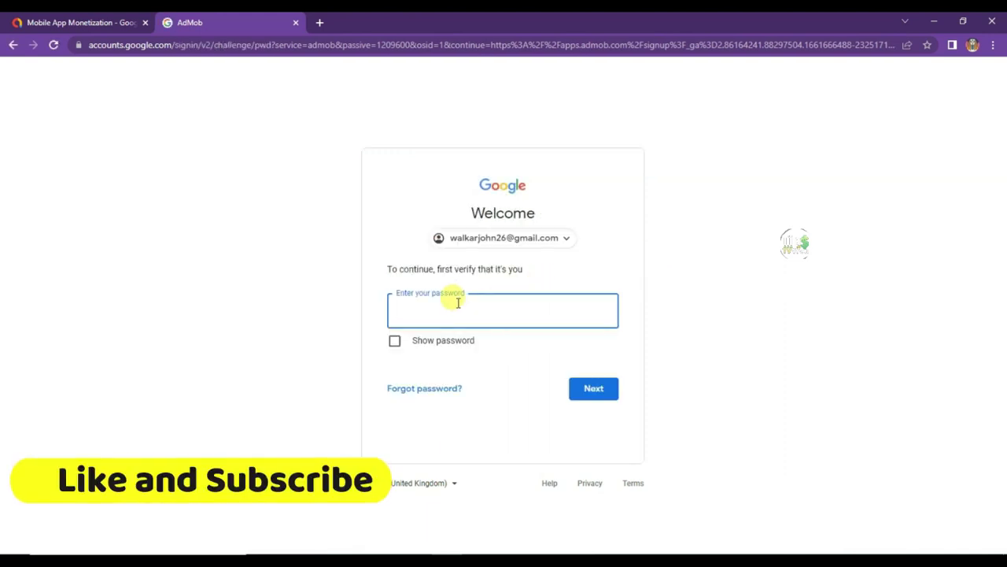
click(593, 390)
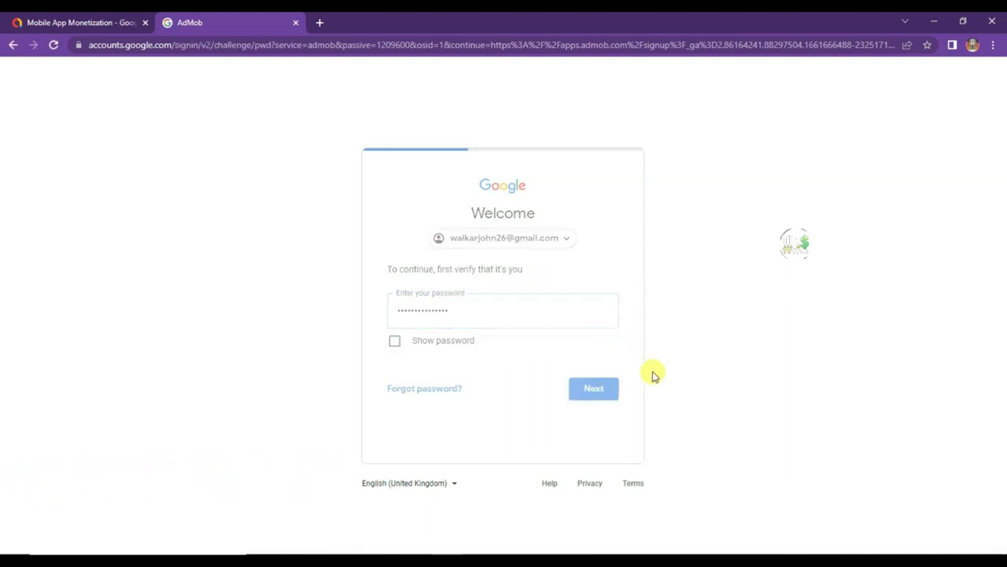
click(439, 378)
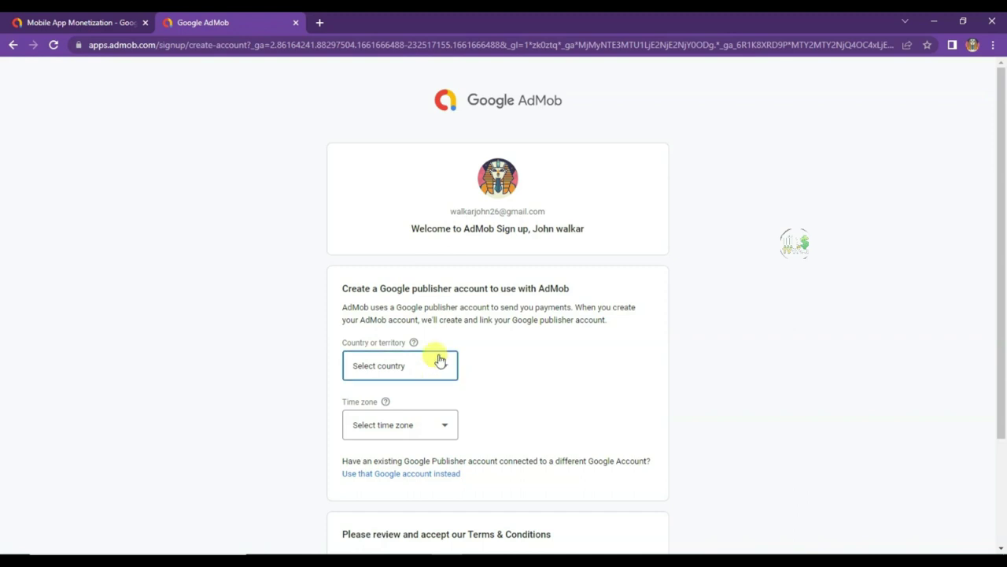
Create the AdMob account with country India, Kolkata time zone, and terms accepted
click(439, 362)
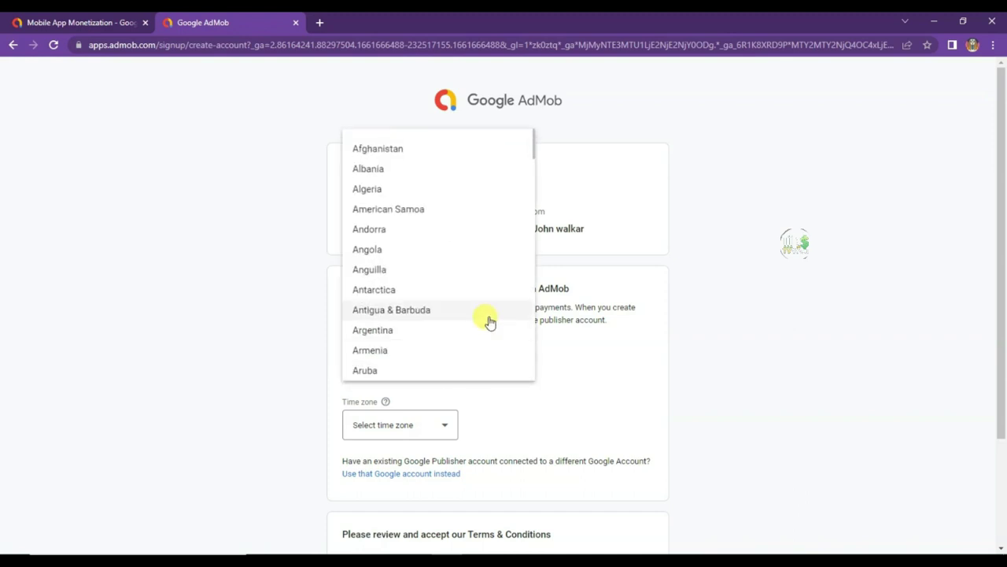
scroll(490, 322, down, 20)
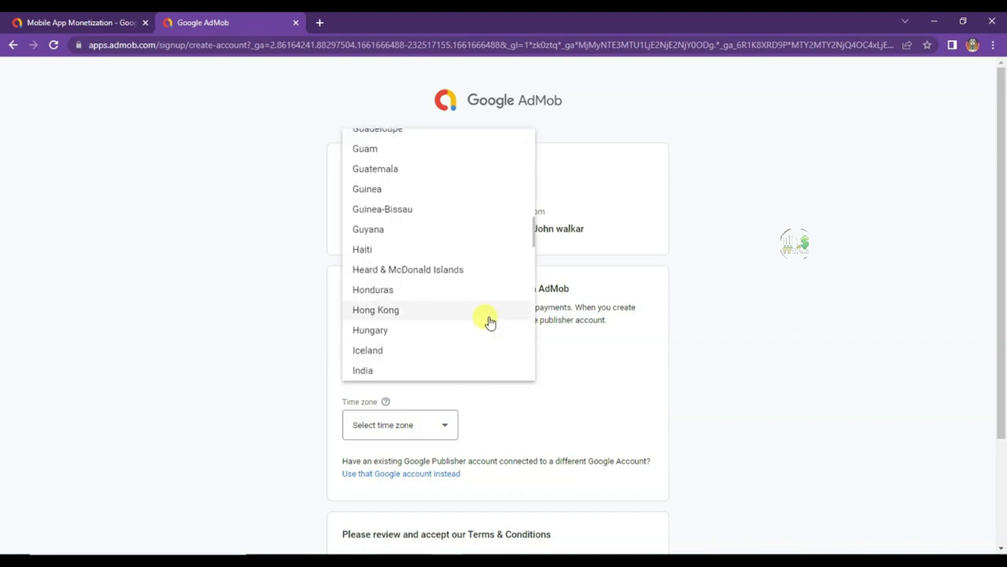
click(409, 370)
scroll(457, 342, down, 2)
scroll(441, 302, down, 3)
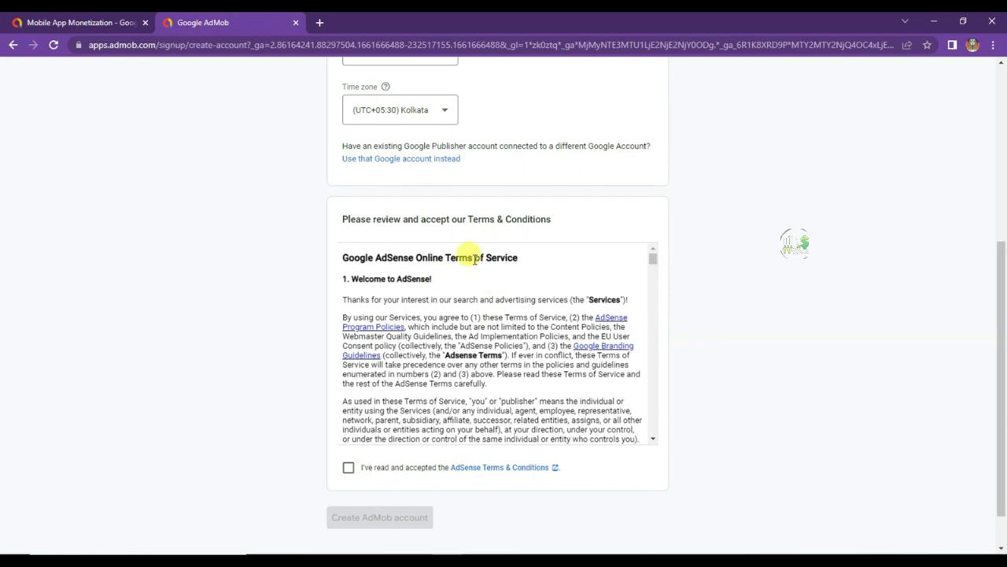
scroll(496, 307, down, 10)
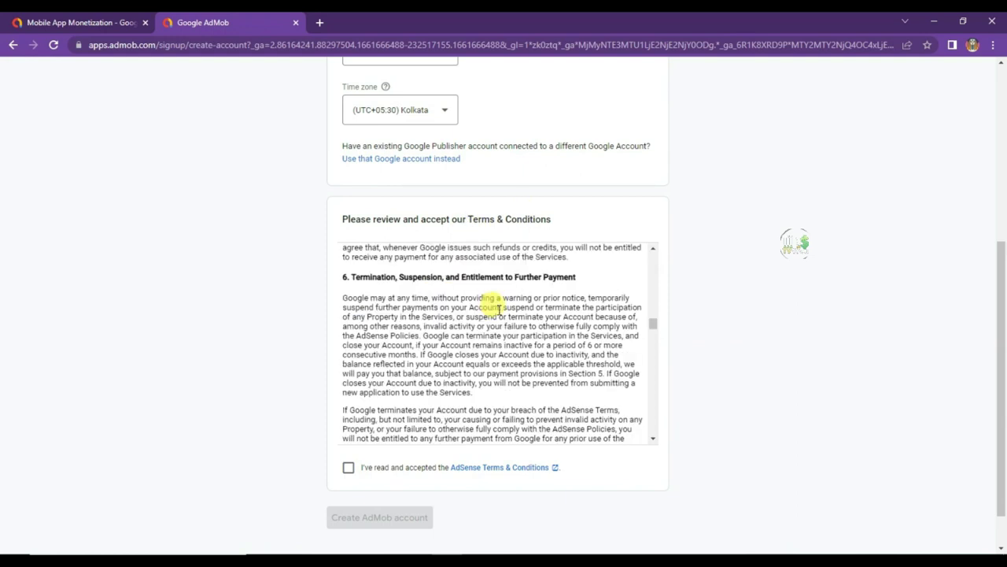
scroll(504, 307, down, 15)
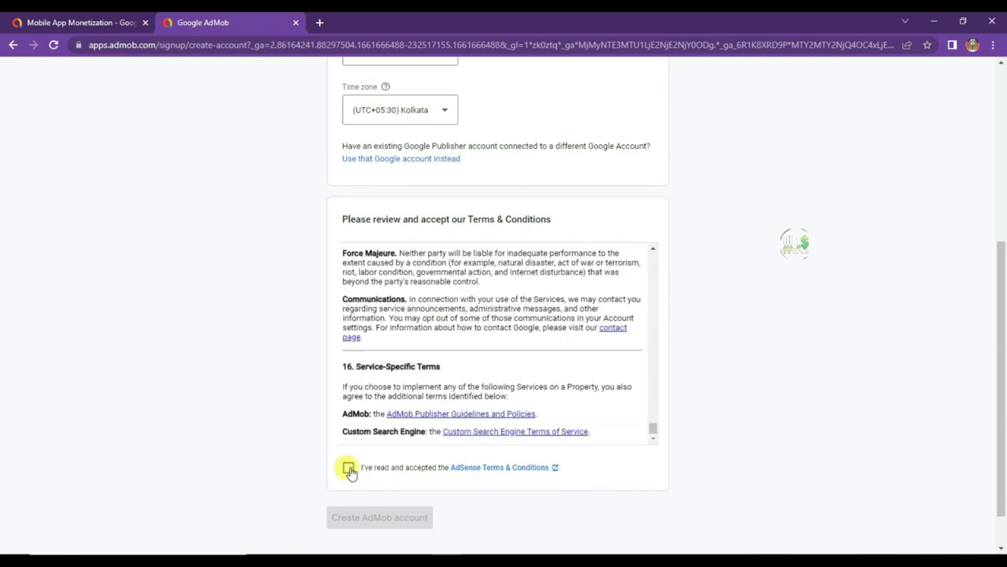
click(348, 469)
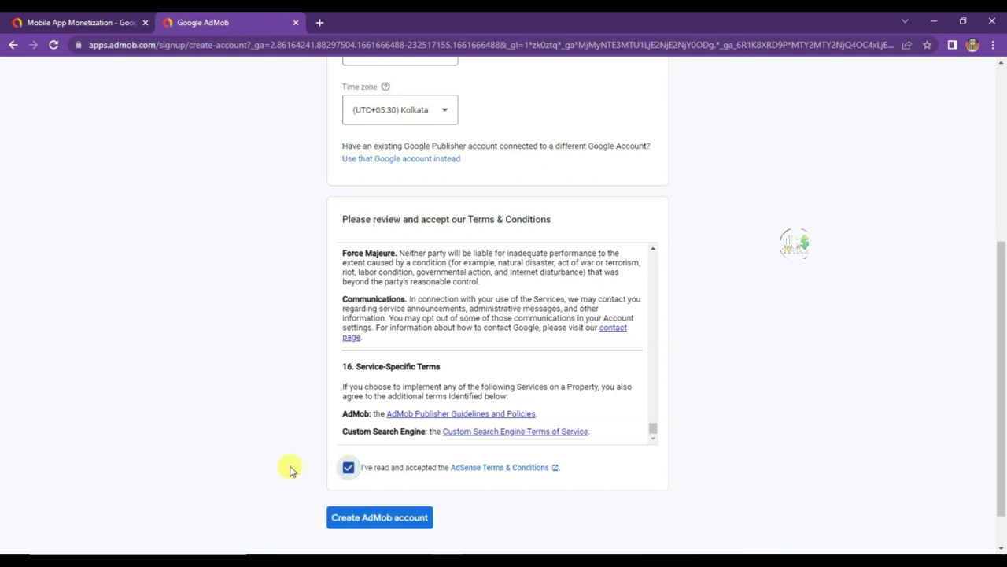
click(395, 518)
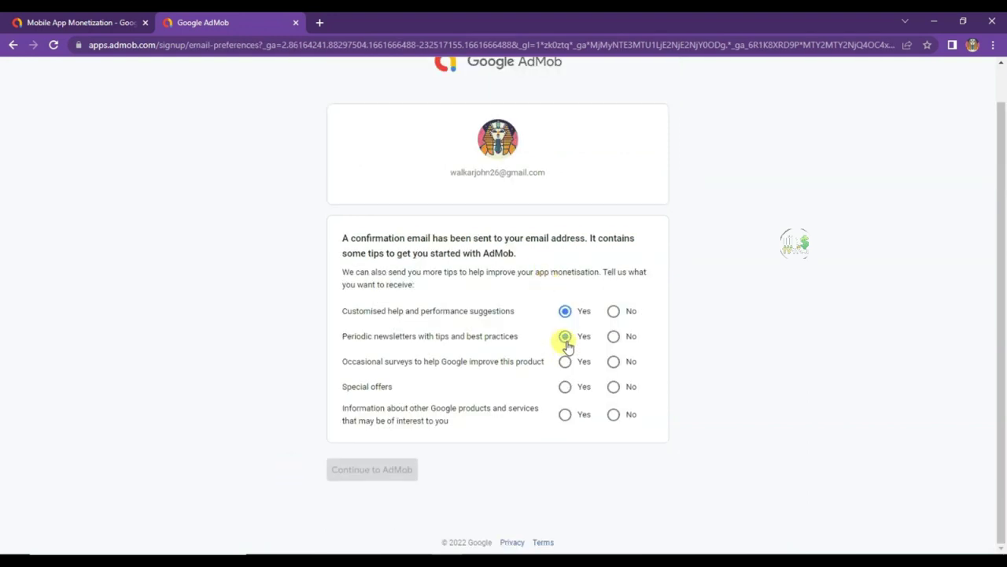
Opt in to product surveys and Google product news, then continue into AdMob
click(566, 363)
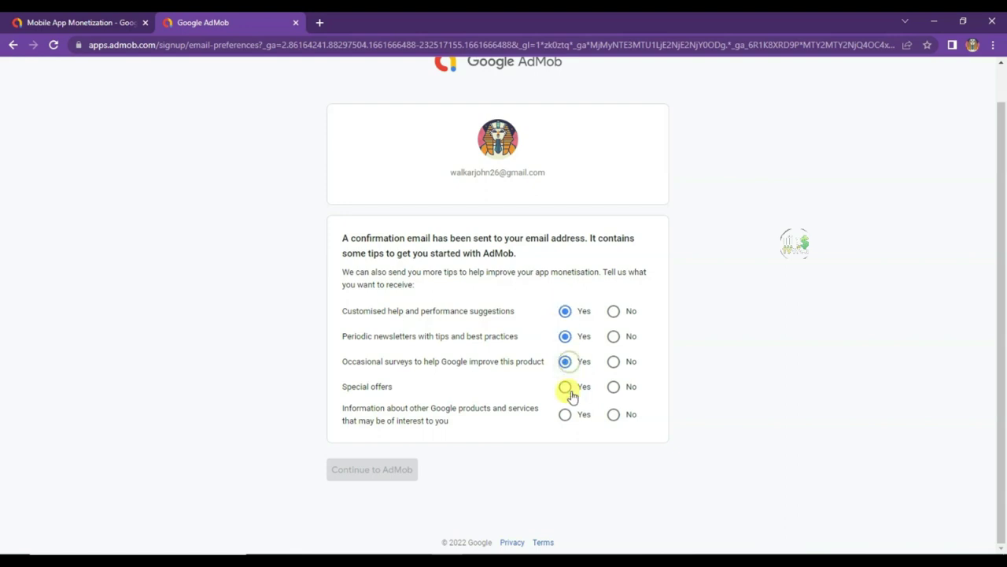
click(565, 414)
click(389, 470)
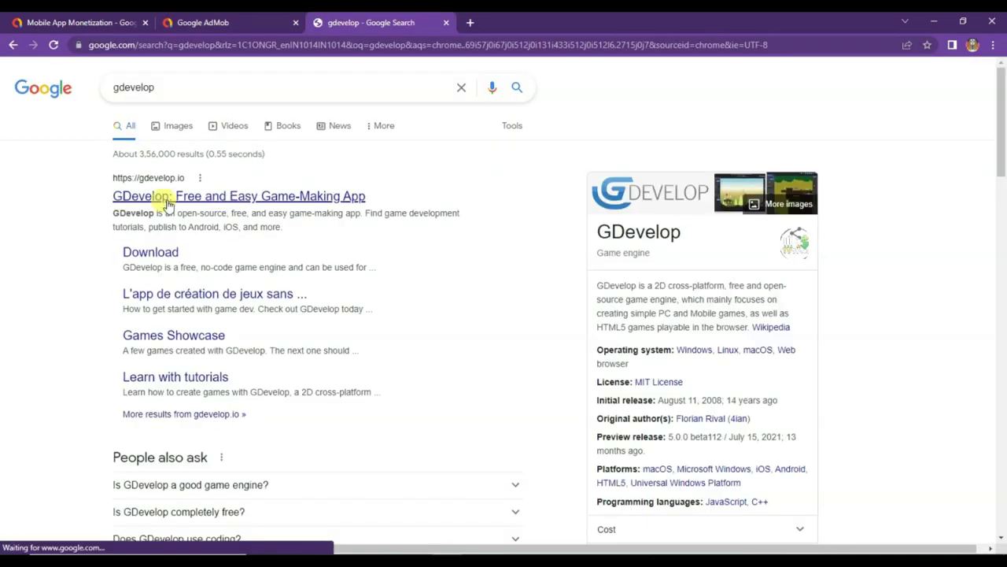
Open the GDevelop website from the search results
click(226, 199)
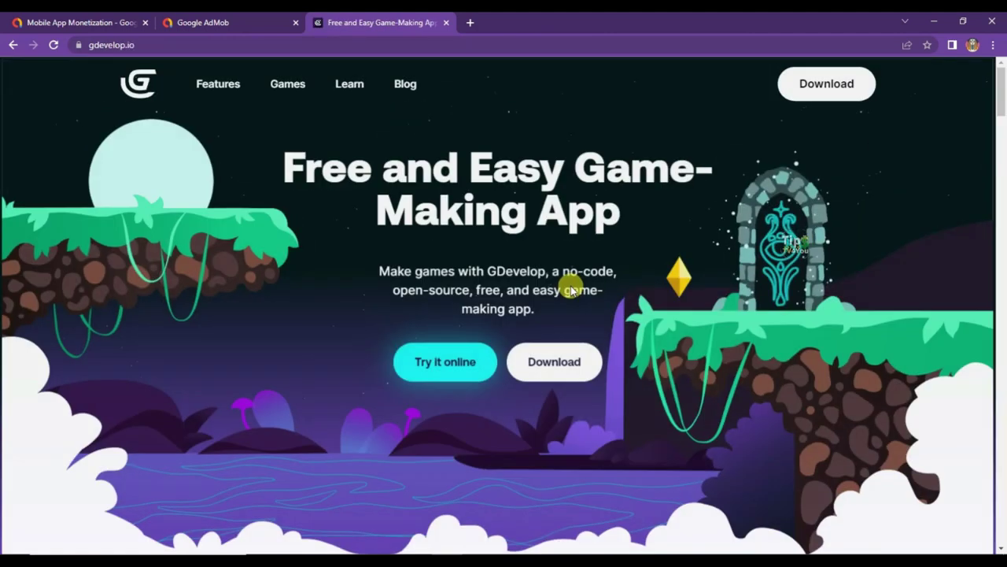
drag(284, 167, 606, 169)
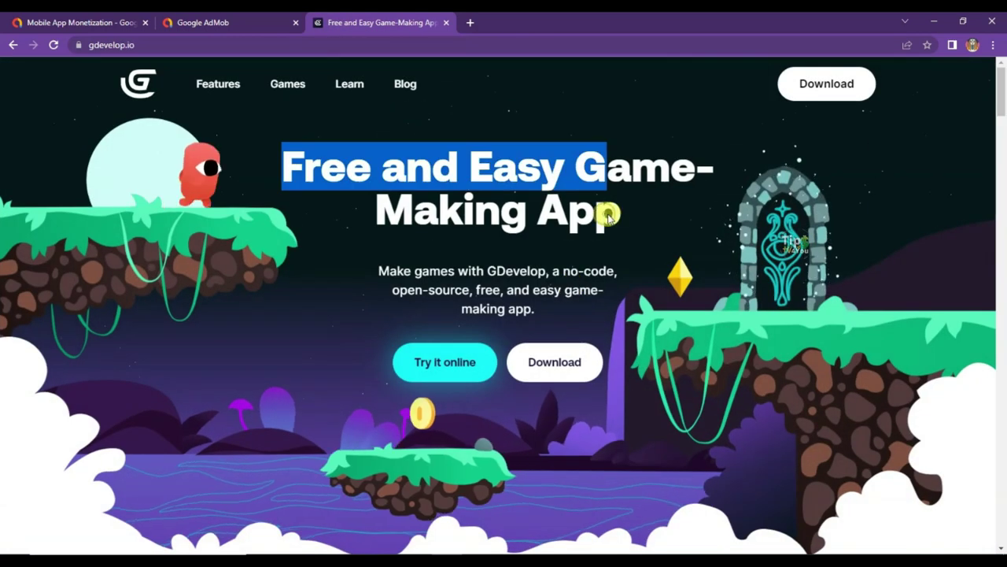
click(606, 216)
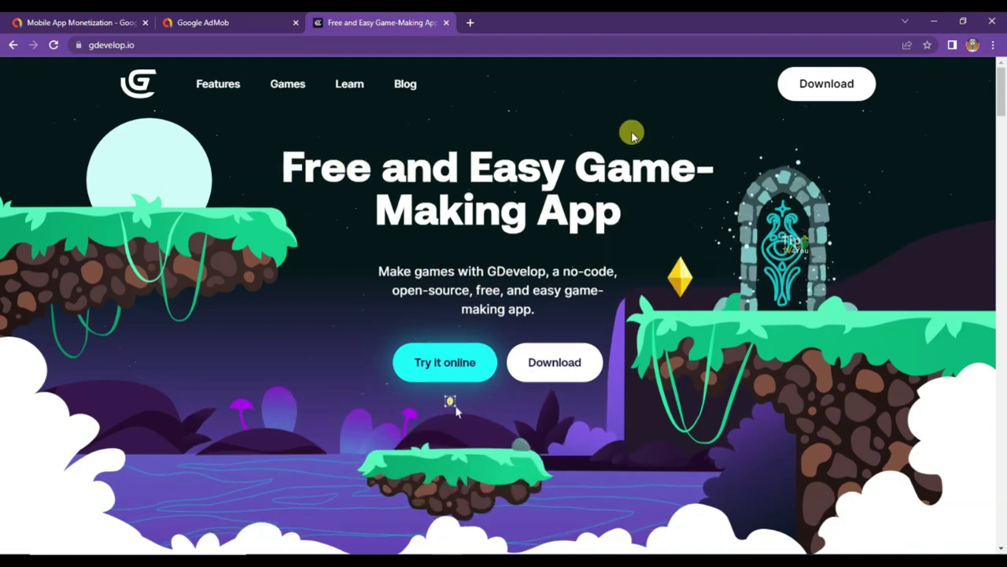
Download the Windows installer GDevelop-5-Setup-5.0.140.exe and view Chrome's downloads list
click(562, 378)
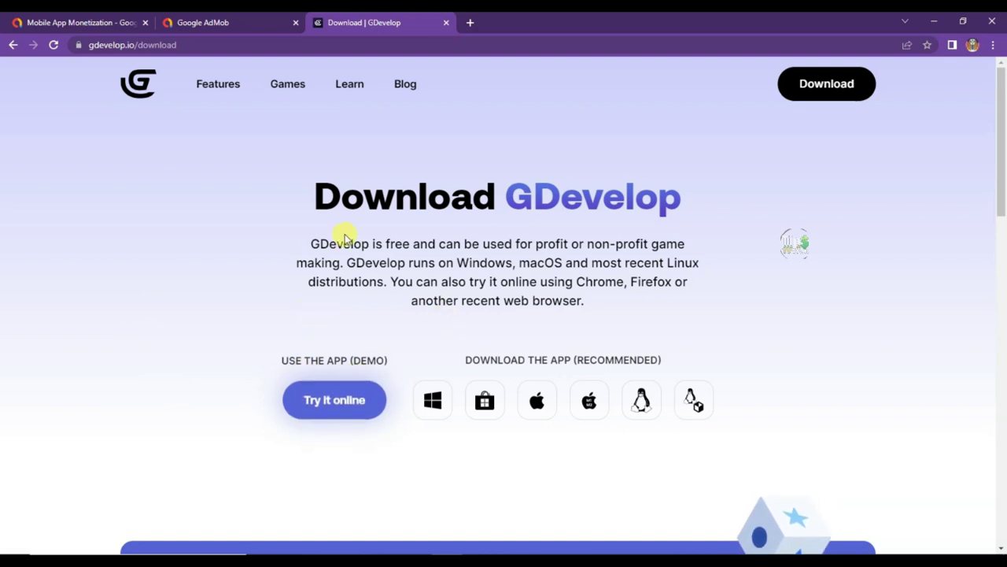
click(429, 403)
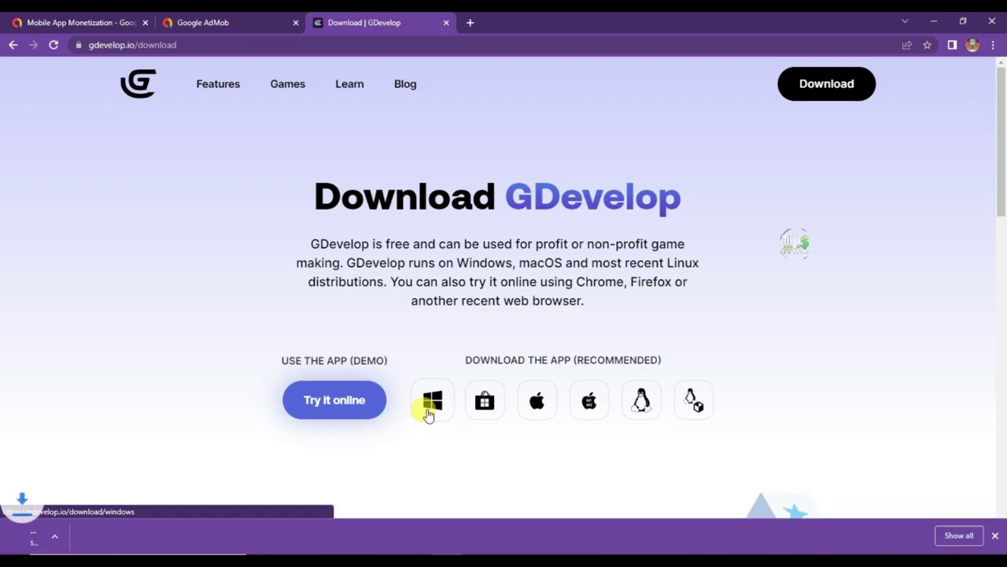
click(957, 536)
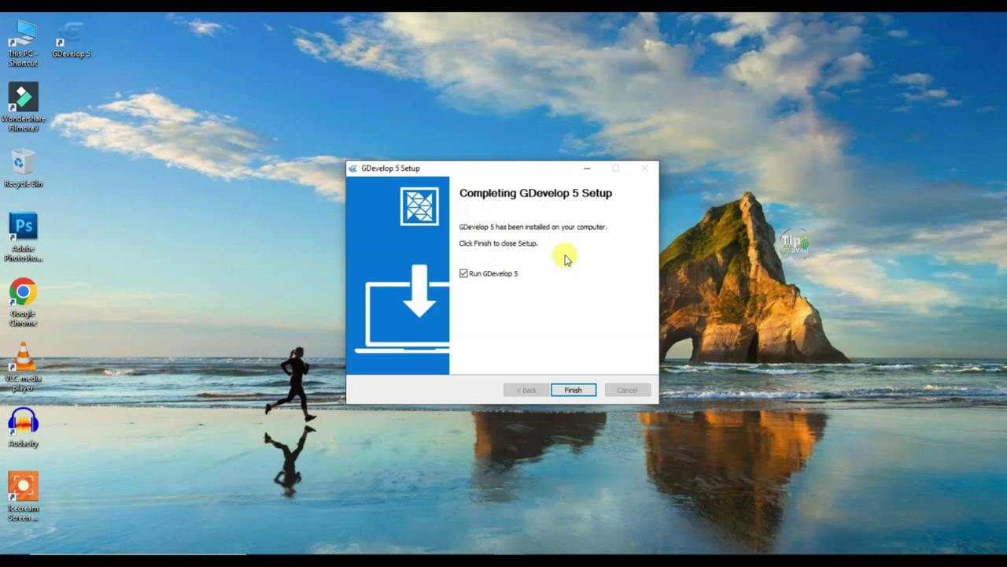
Launch GDevelop 5 and browse the new-project examples for Geometry monster
click(574, 391)
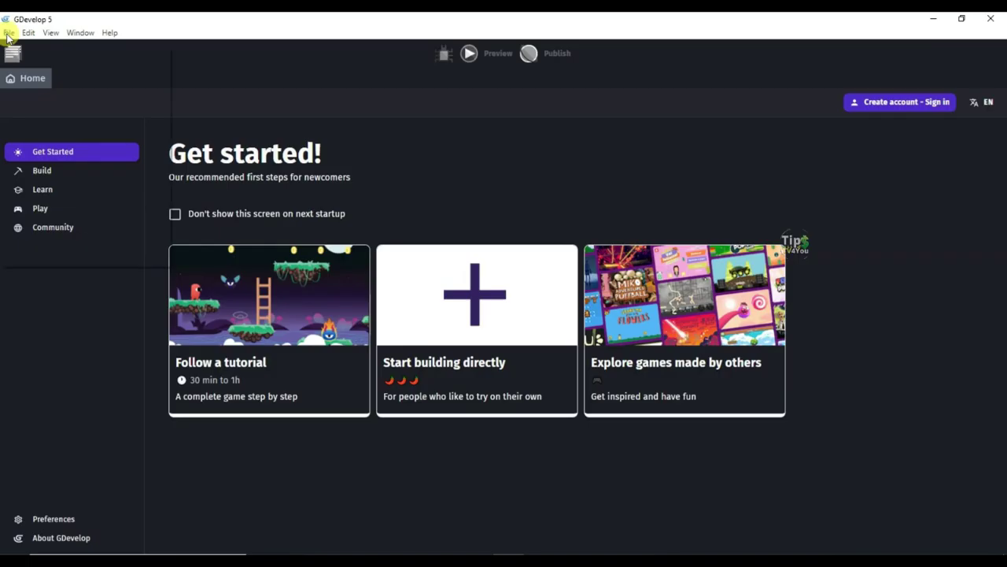
click(9, 32)
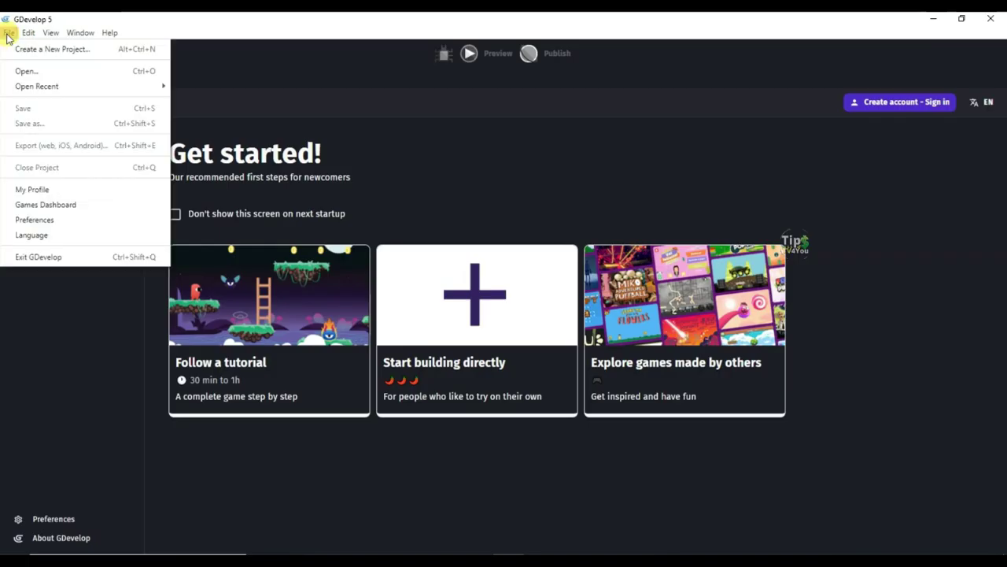
click(89, 55)
scroll(534, 271, down, 10)
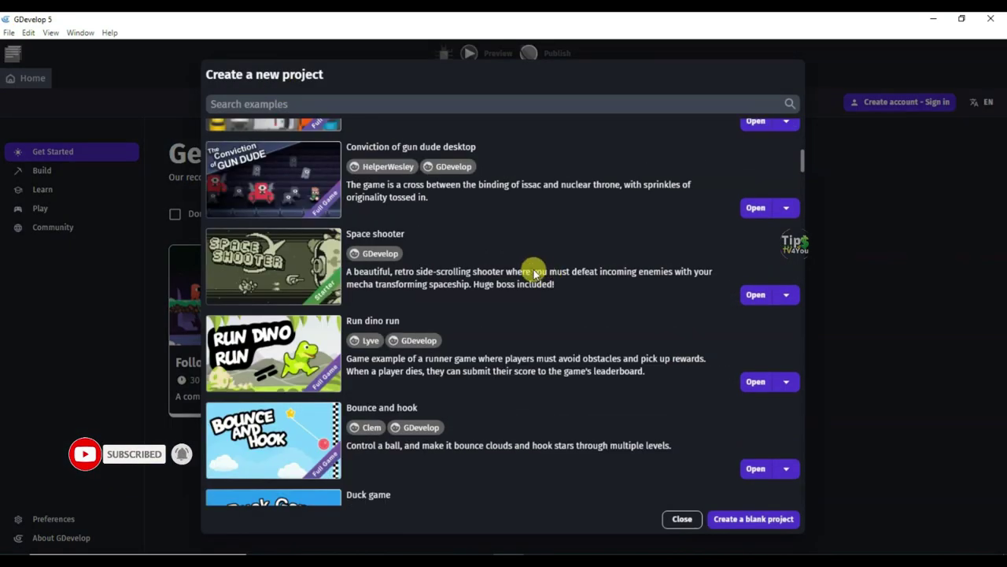
scroll(533, 269, down, 3)
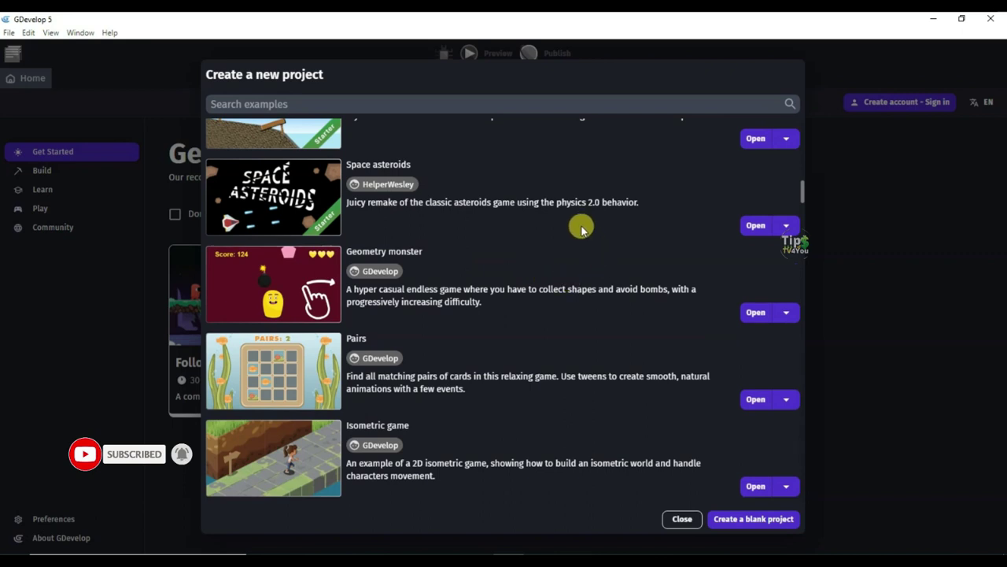
scroll(575, 225, up, 6)
scroll(574, 268, down, 6)
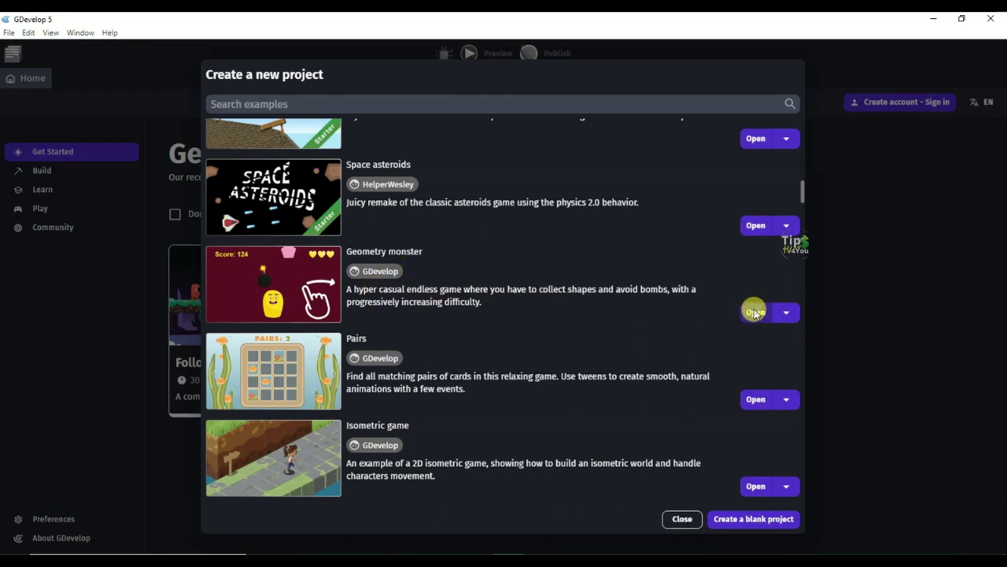
Create the project from Geometry monster, then start a new Android app in AdMob
click(755, 313)
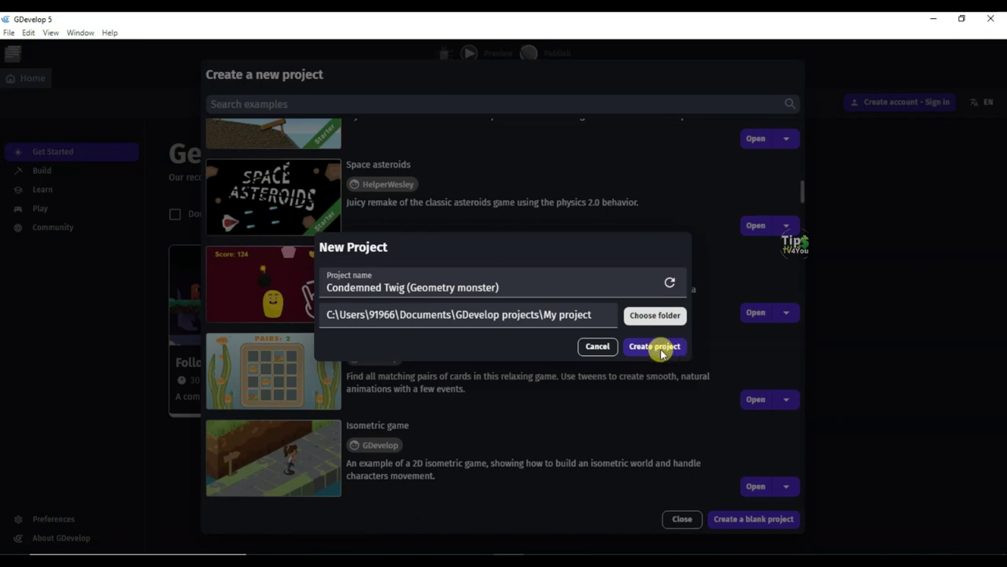
click(661, 350)
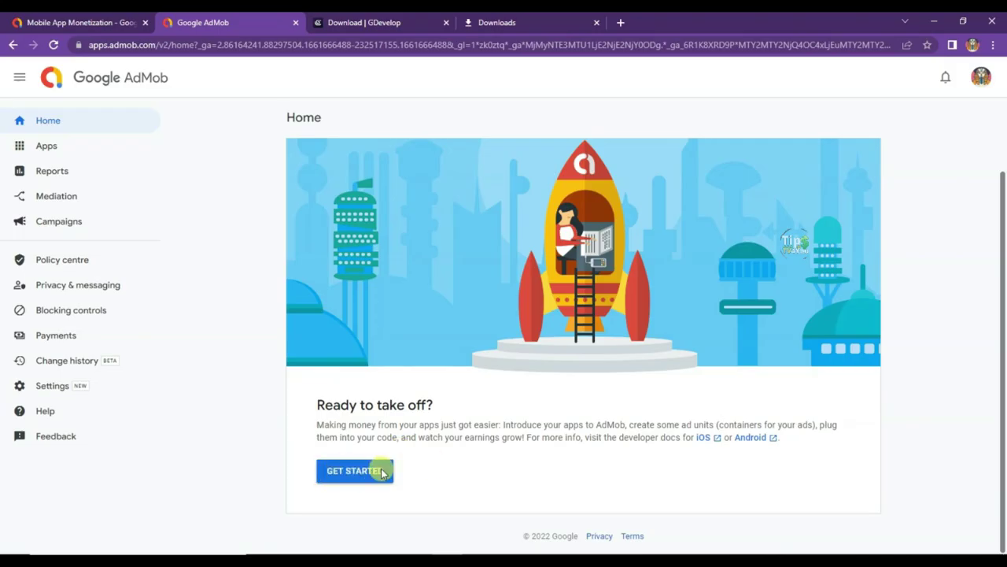
click(383, 470)
click(384, 127)
Indicate the Android app is not listed on any app store
drag(309, 258, 343, 255)
click(360, 260)
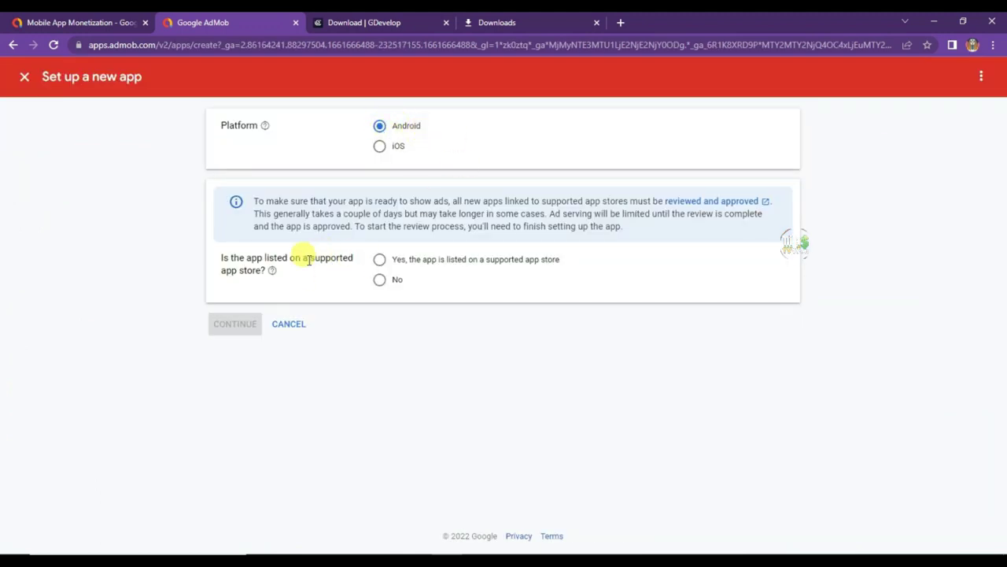
drag(311, 258, 343, 257)
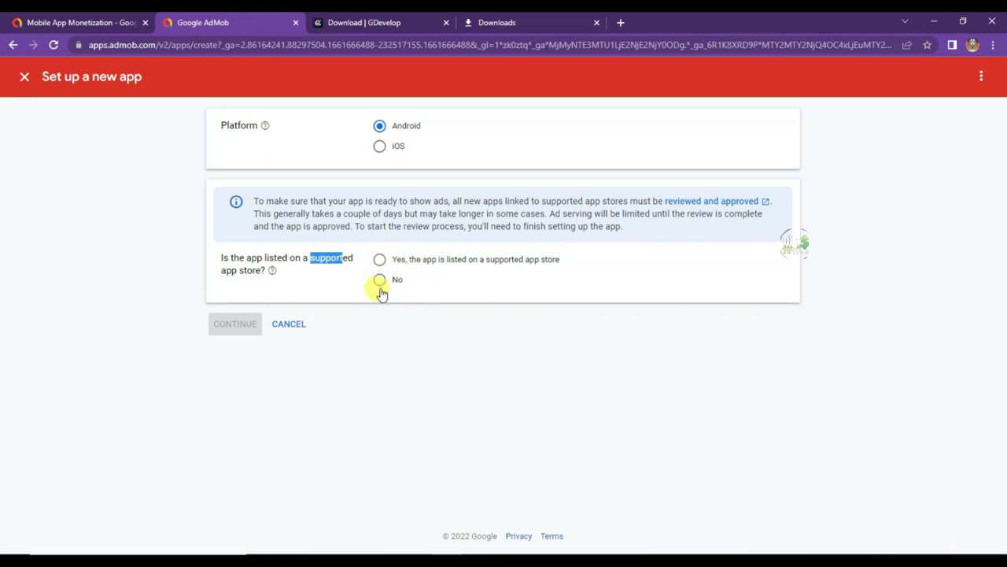
click(380, 281)
click(237, 323)
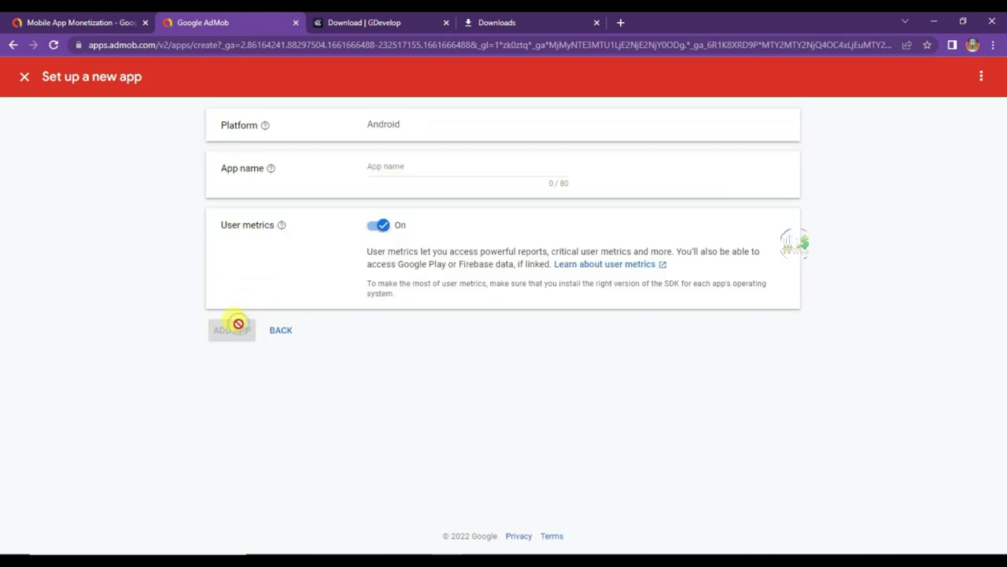
Add the app named 'trigo' and start adding an ad unit to it
text(trigo)
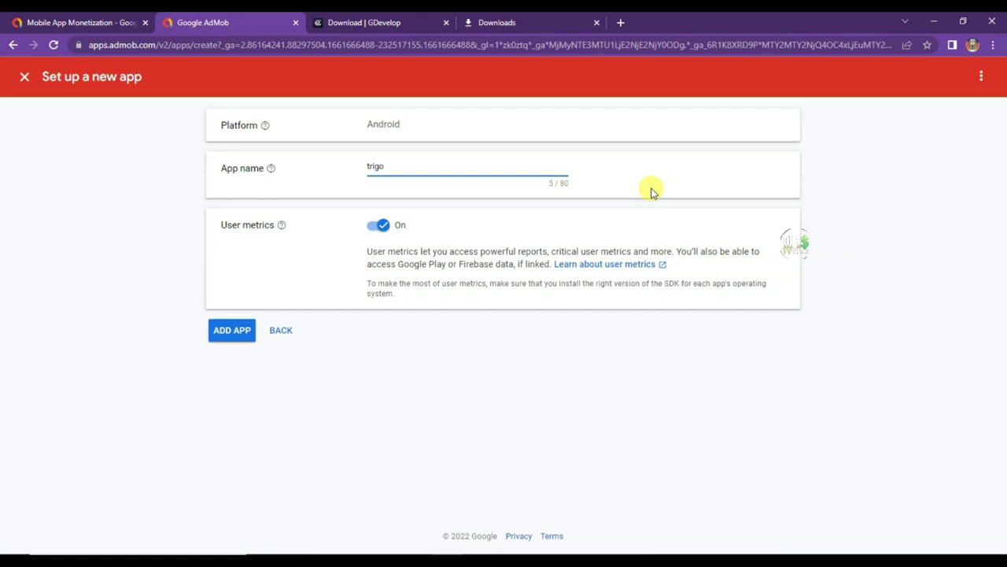
click(221, 330)
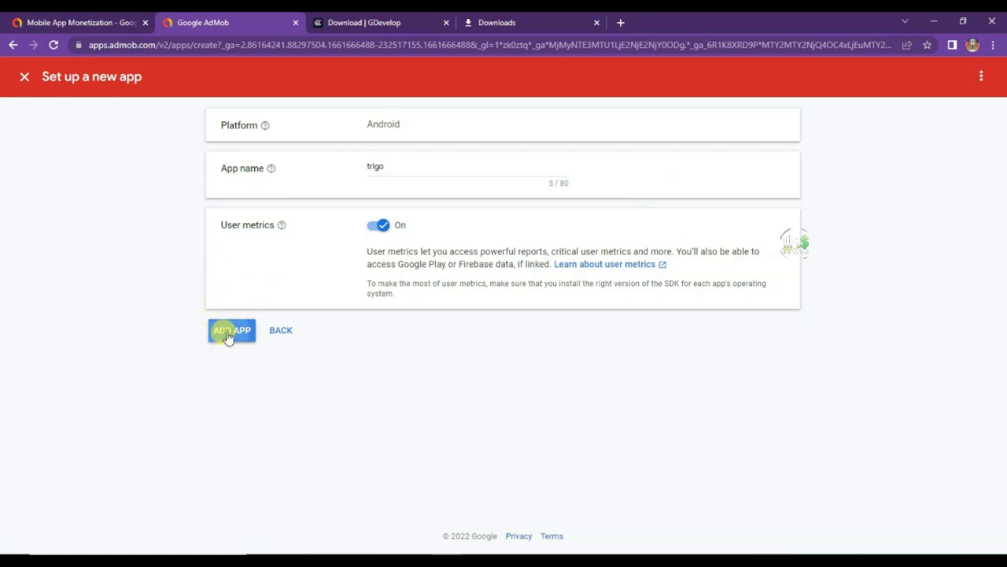
click(230, 285)
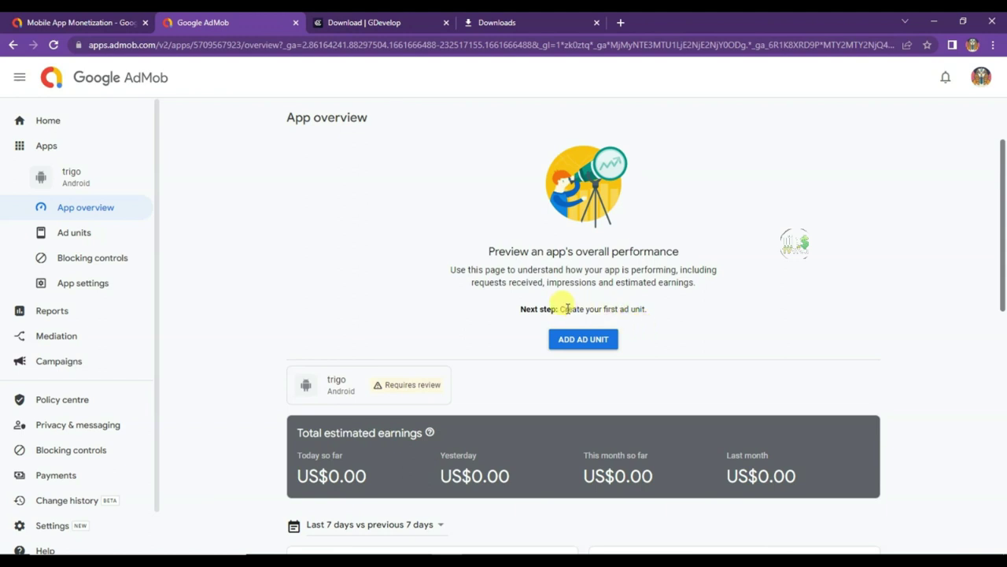
click(596, 347)
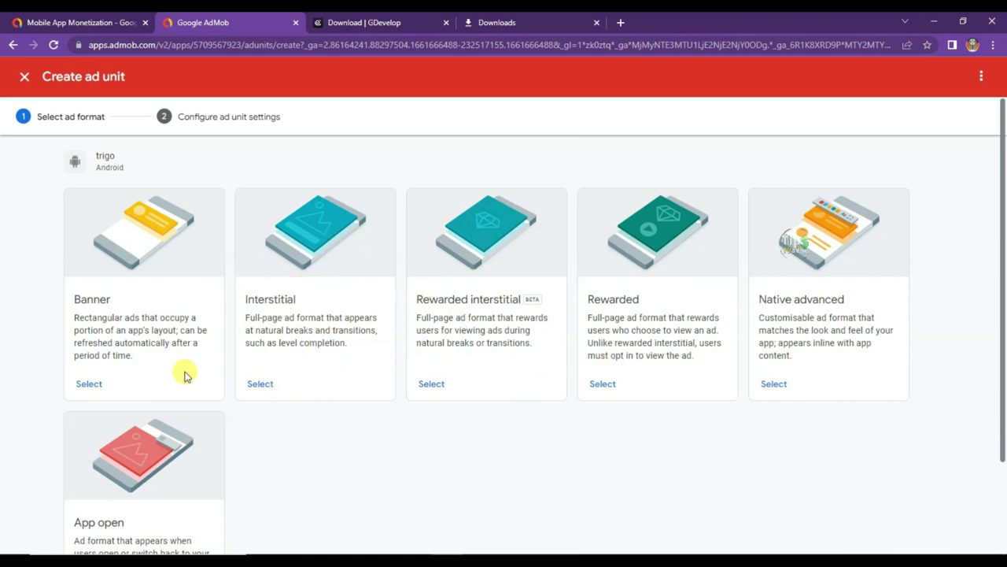
Create a Rewarded ad unit named 'vid' for the trigo app
click(609, 385)
click(394, 254)
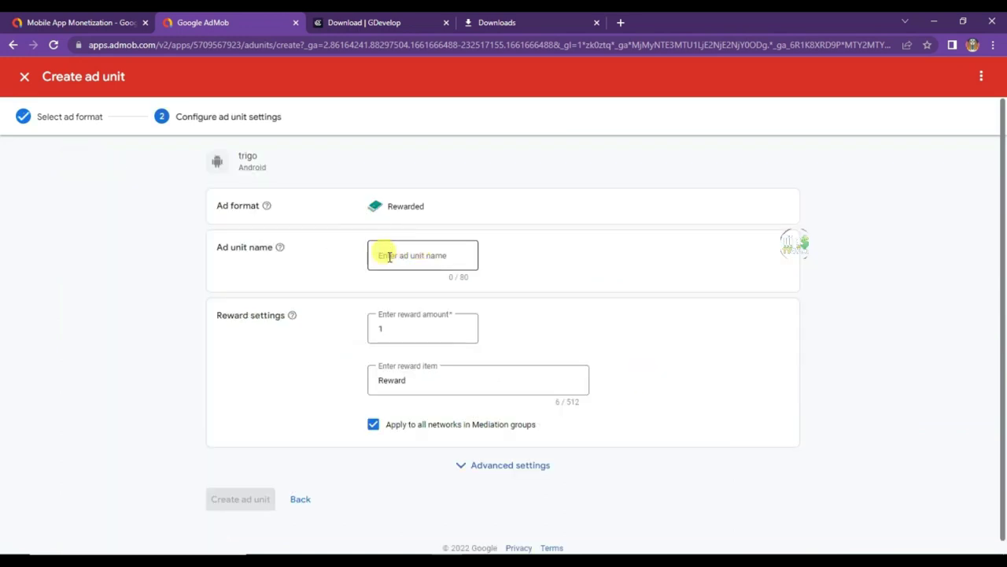
text(vid)
scroll(240, 492, down, 1)
click(240, 487)
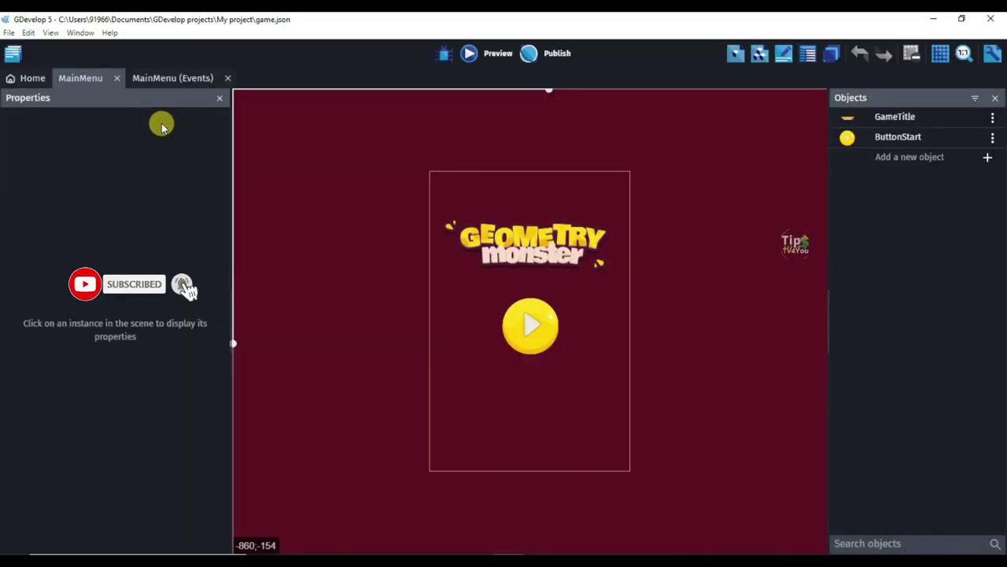
In MainMenu's events, add a new event with the At the beginning of the scene condition
click(171, 80)
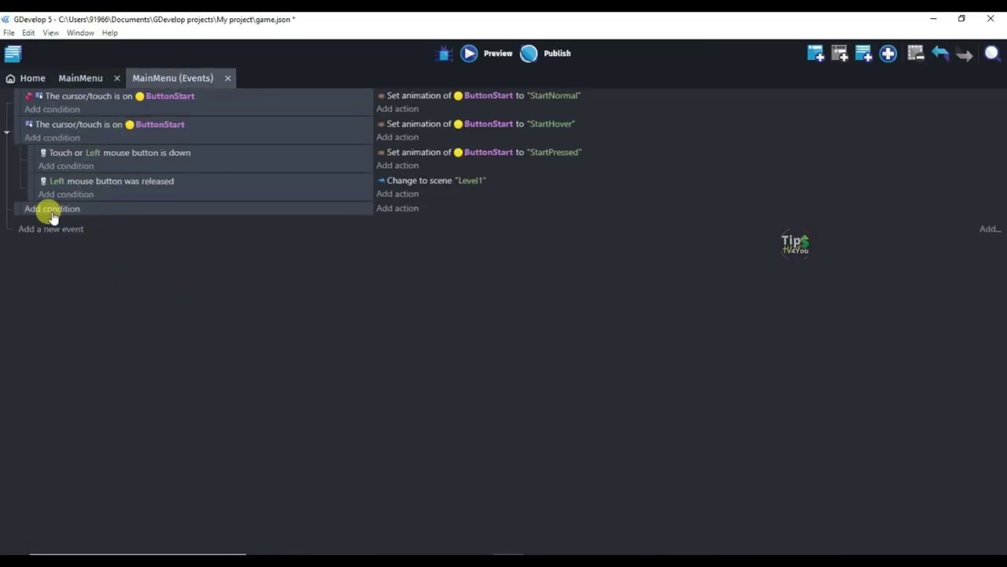
click(52, 210)
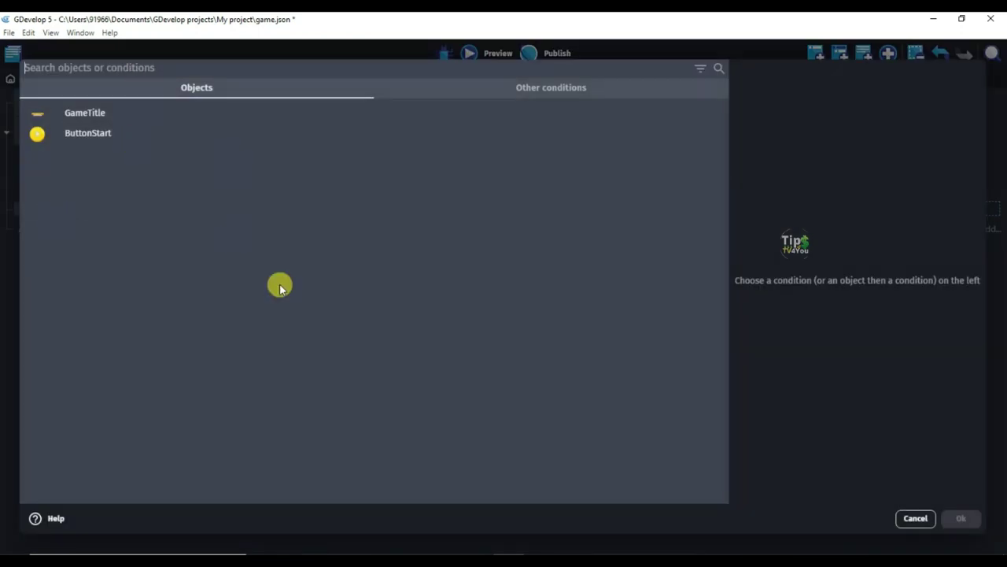
text(at the)
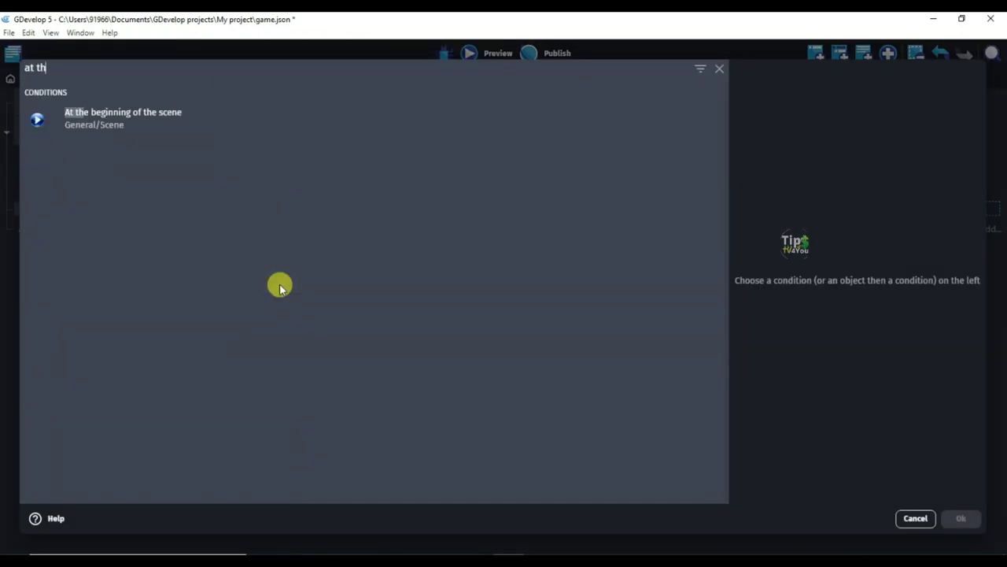
click(155, 130)
click(961, 518)
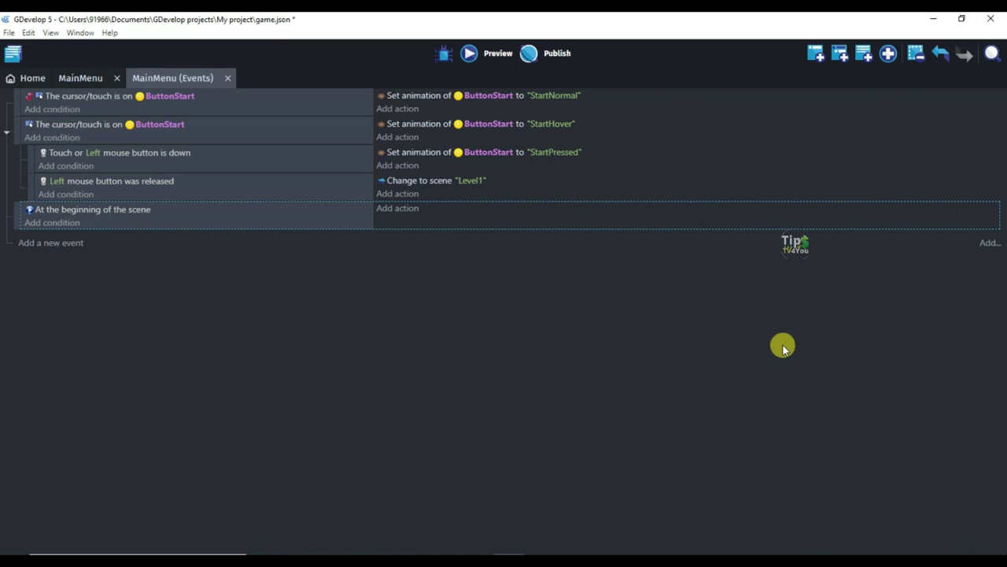
Add an AdMob Load video action using the pasted rewarded Android ad unit ID
click(403, 210)
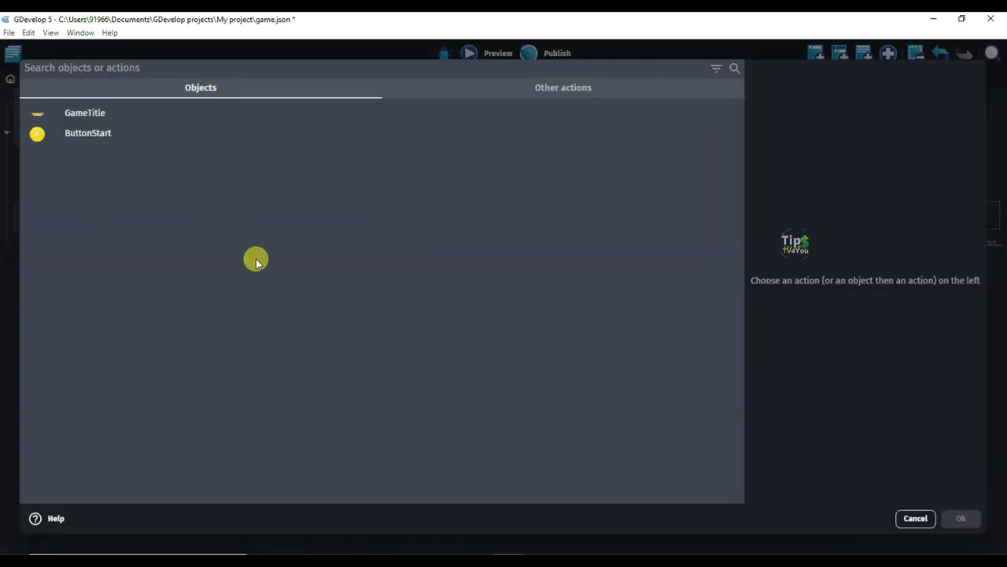
text(admob)
click(141, 222)
click(535, 122)
key(ctrl+v)
click(963, 519)
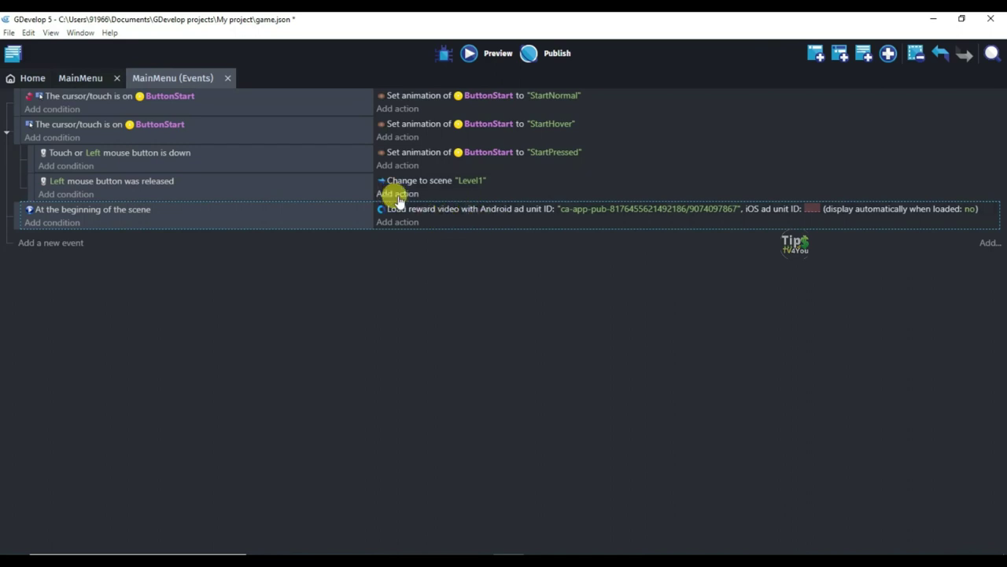
Add an AdMob Show video action after the Level1 scene change
click(397, 193)
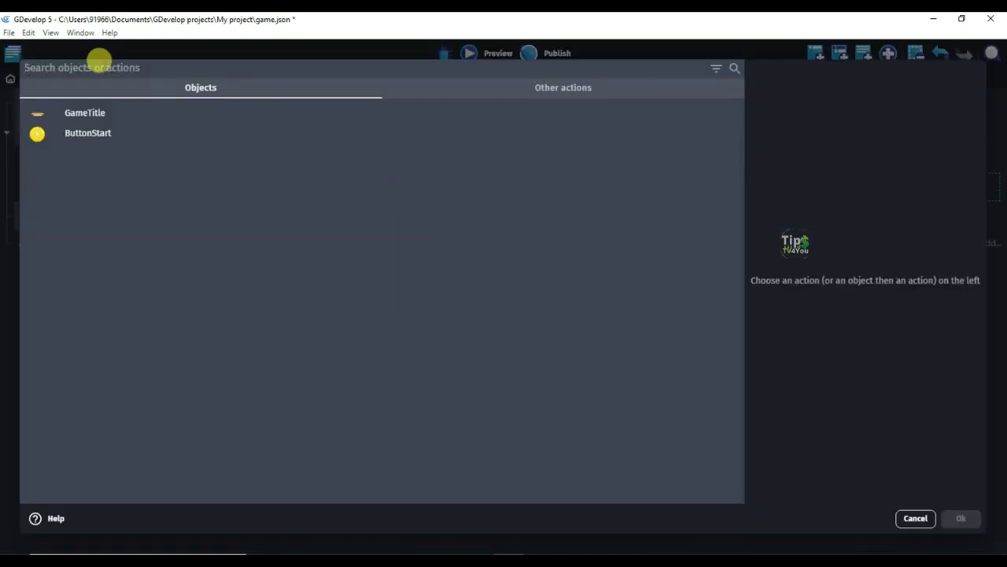
text(admob)
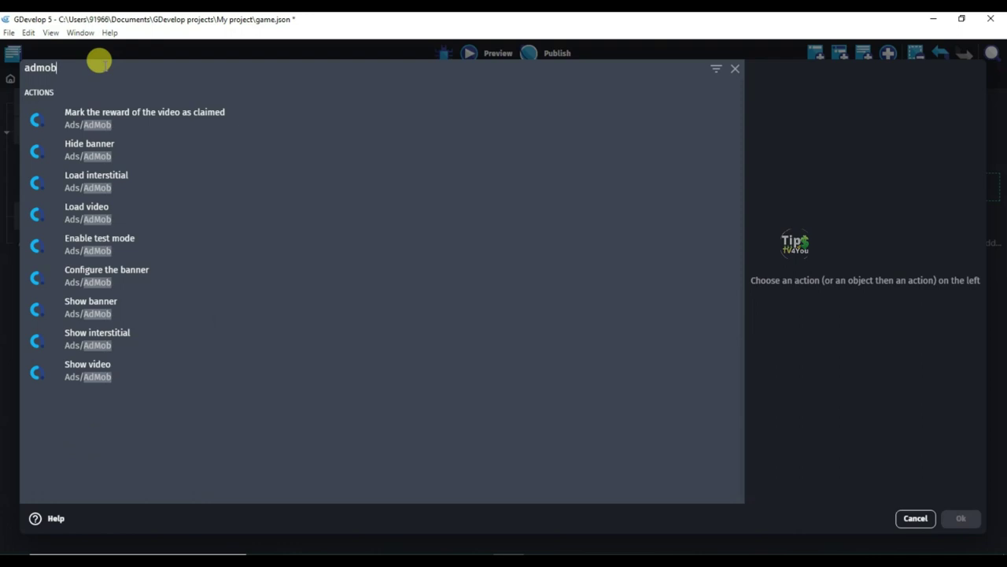
click(131, 375)
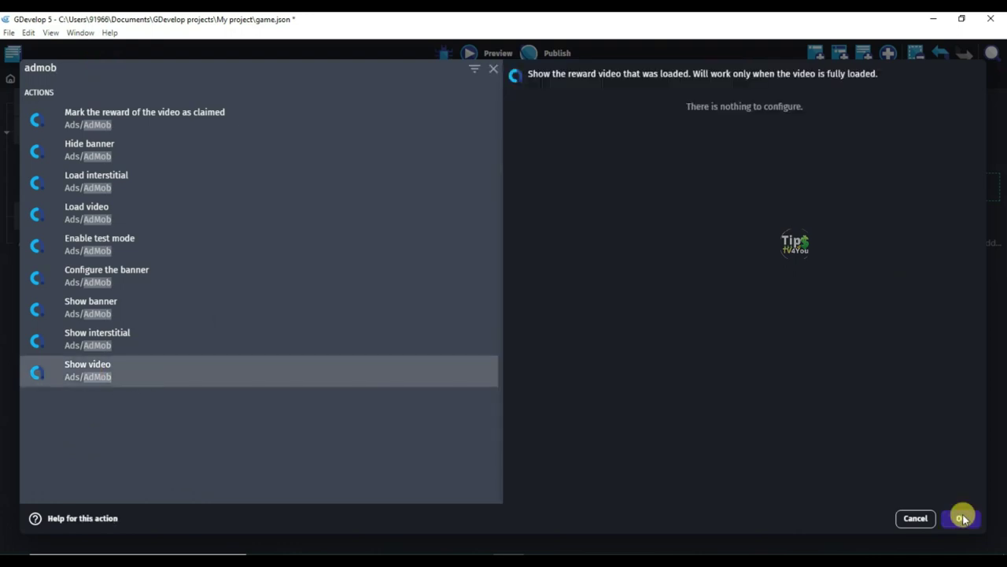
click(961, 517)
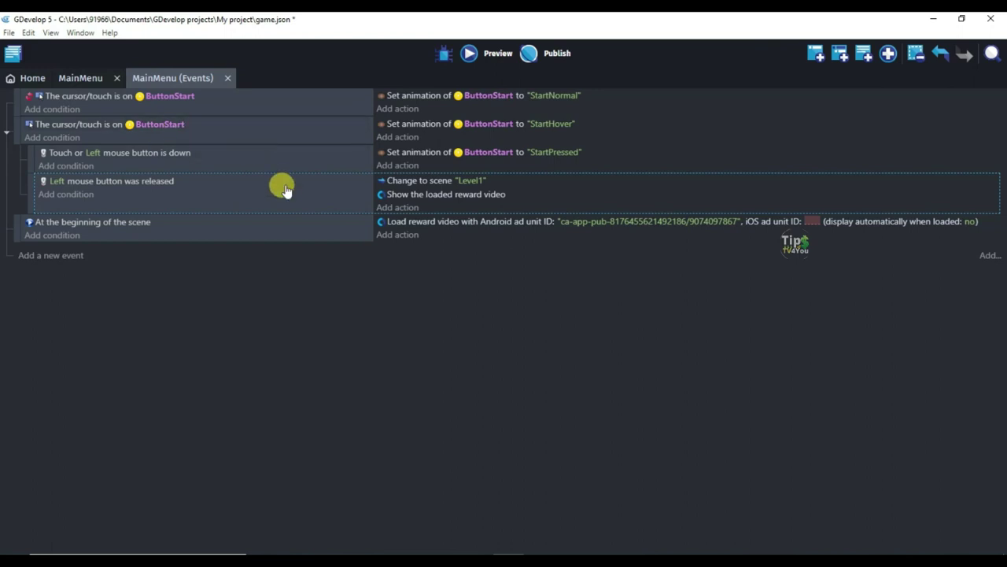
click(80, 78)
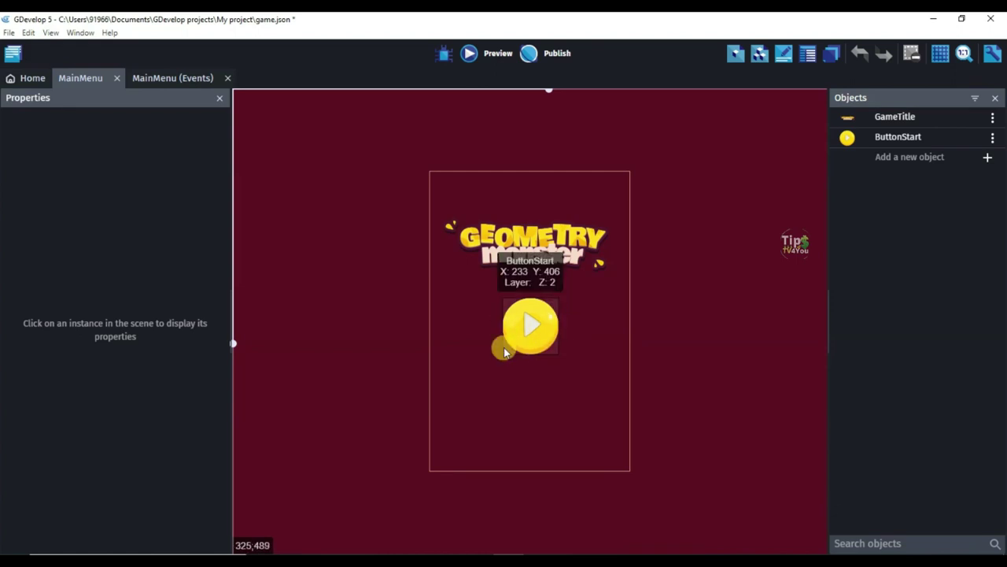
Preview the Geometry Monster game and start playing it
click(493, 55)
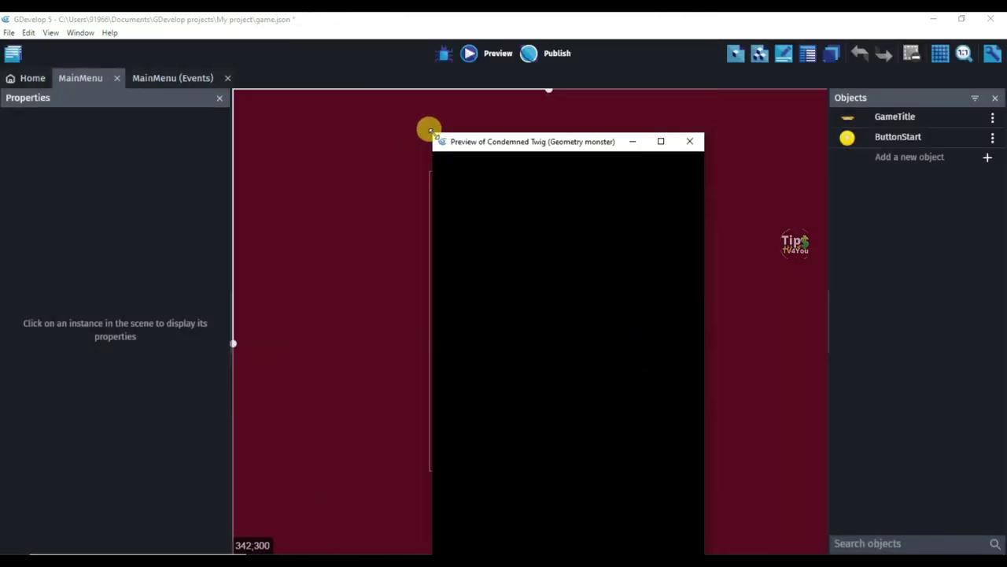
drag(569, 144, 478, 71)
click(506, 284)
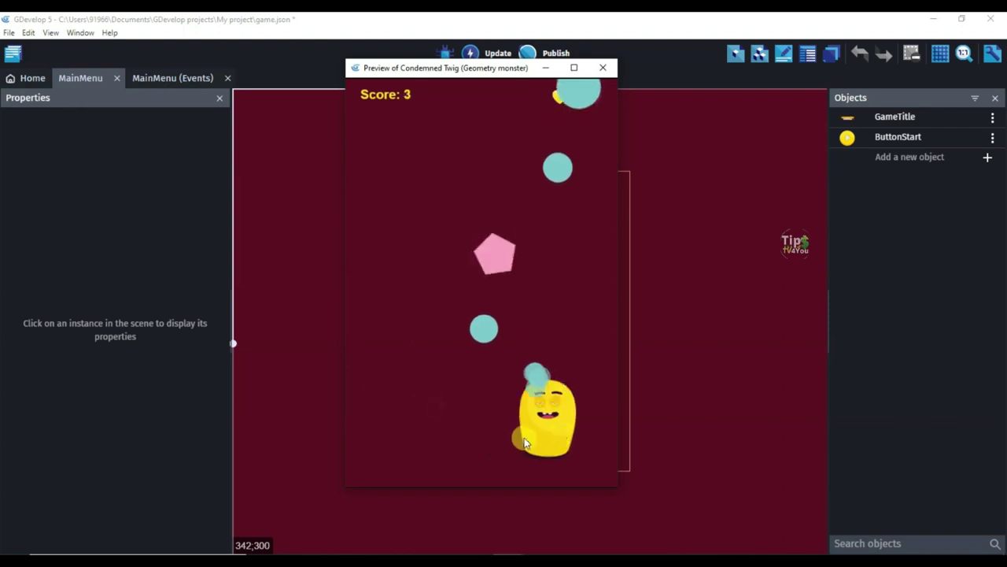
Choose Publish, then Export to other platforms, and go to the Android packaging options
click(603, 68)
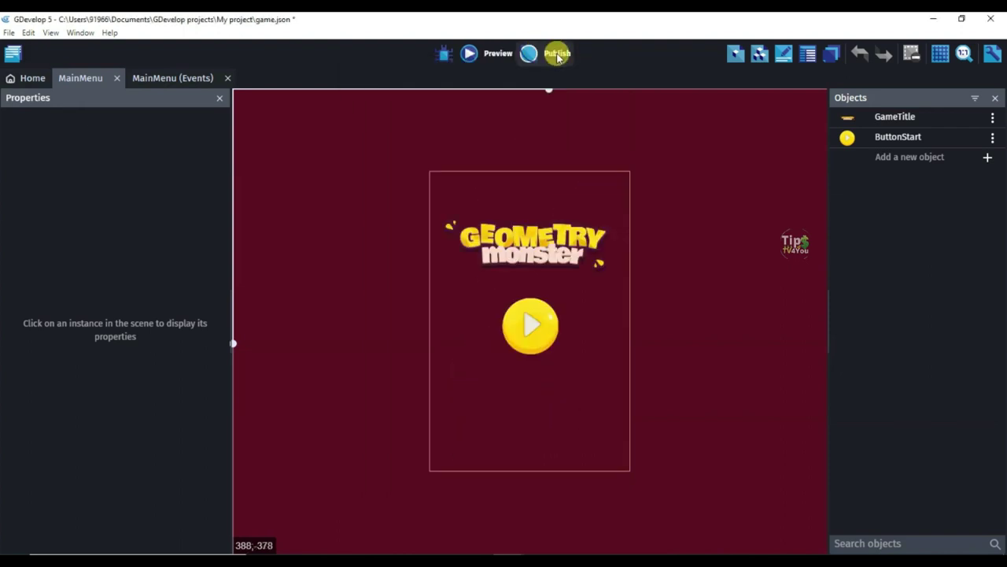
click(553, 53)
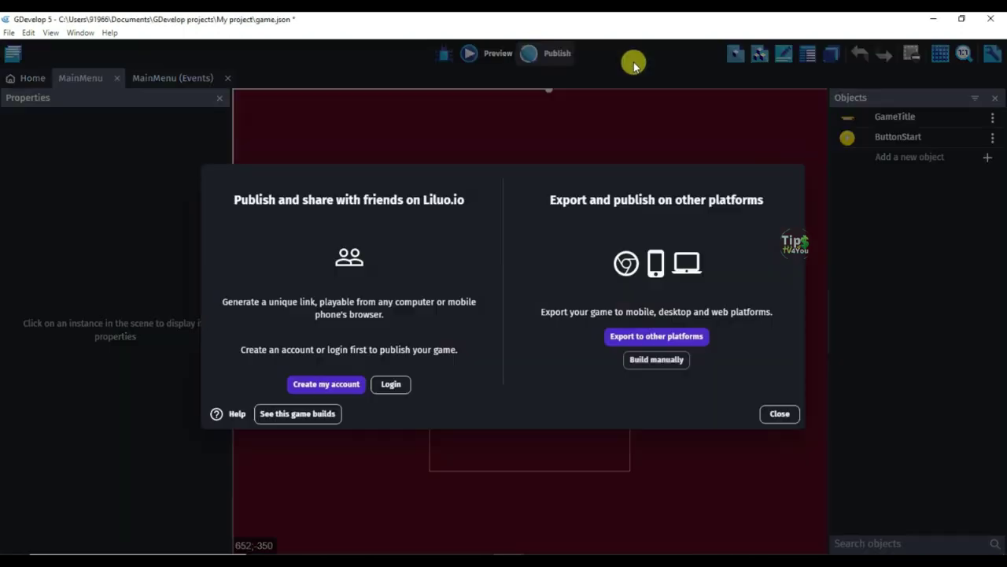
click(687, 338)
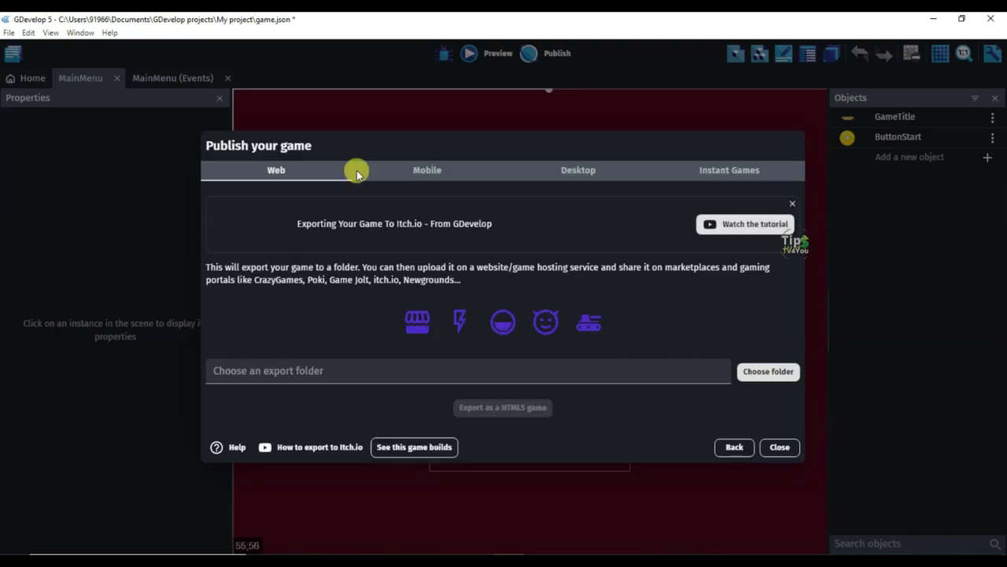
click(443, 172)
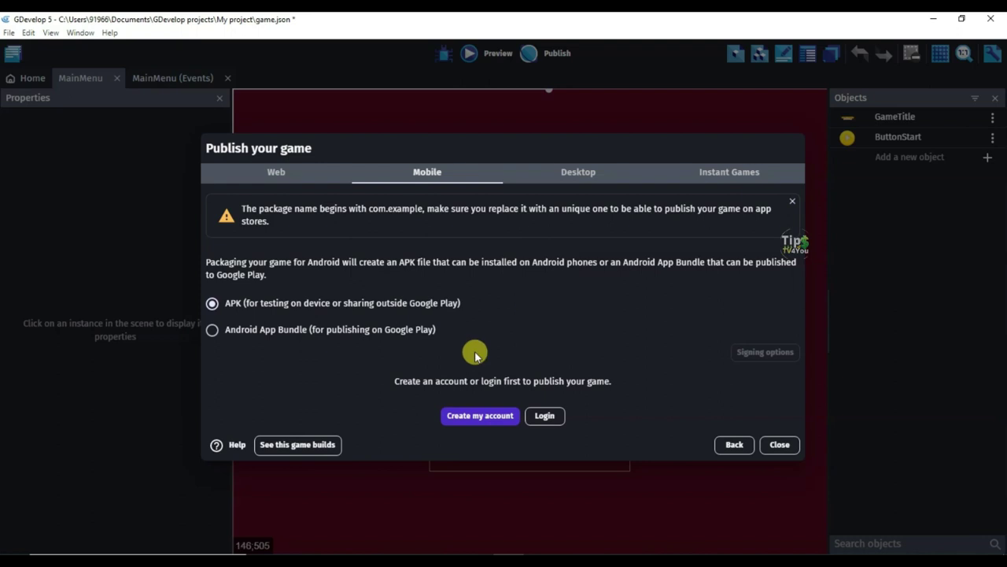
Log into GDevelop, package the game as game.apk, open it, and finish the rewarded ad unit
click(480, 417)
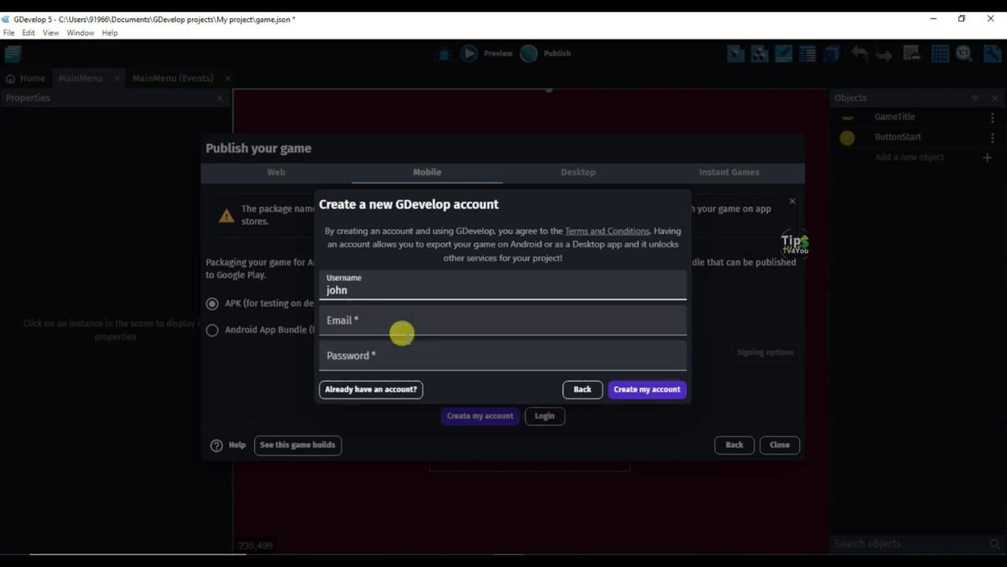
click(375, 389)
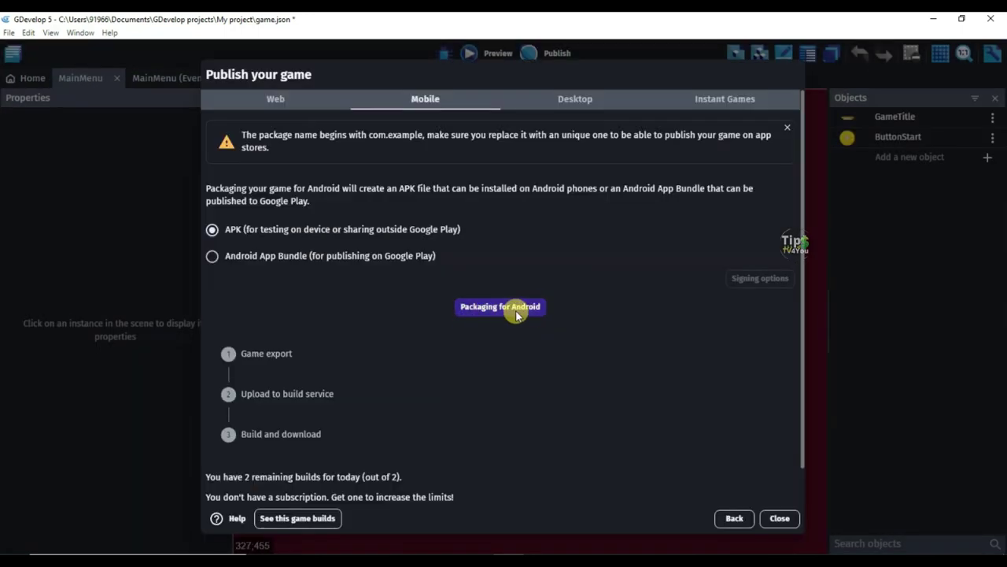
click(531, 310)
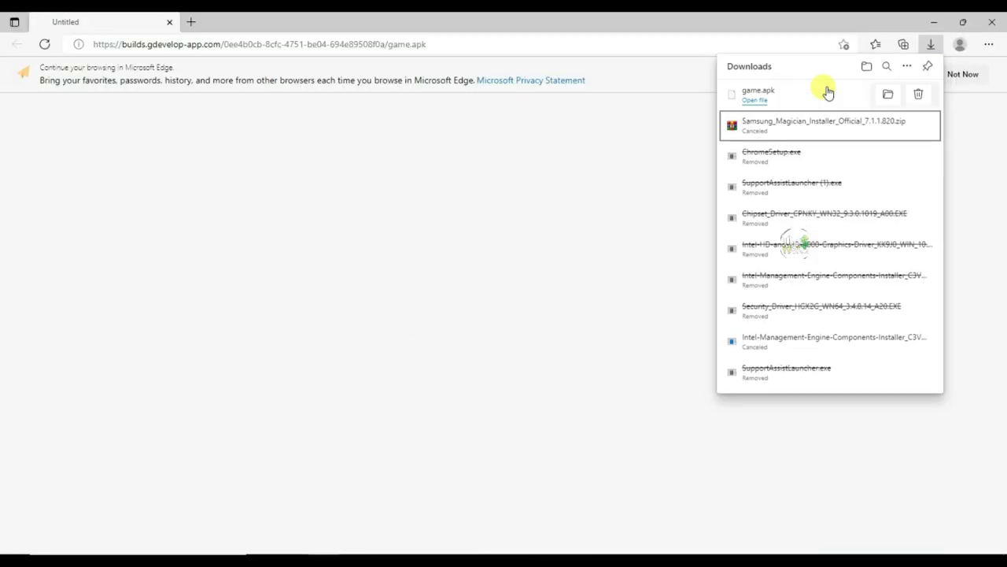
click(760, 101)
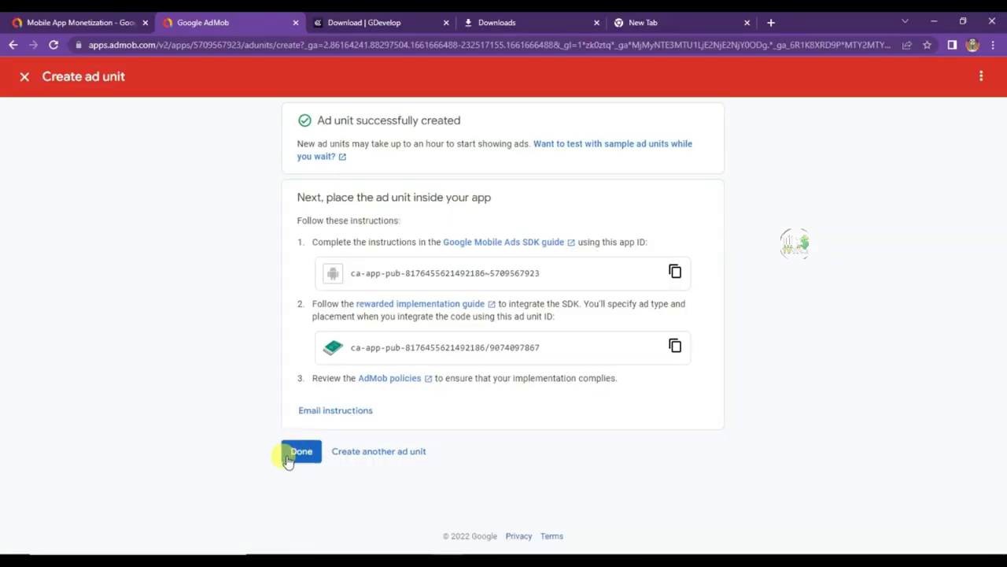
click(290, 457)
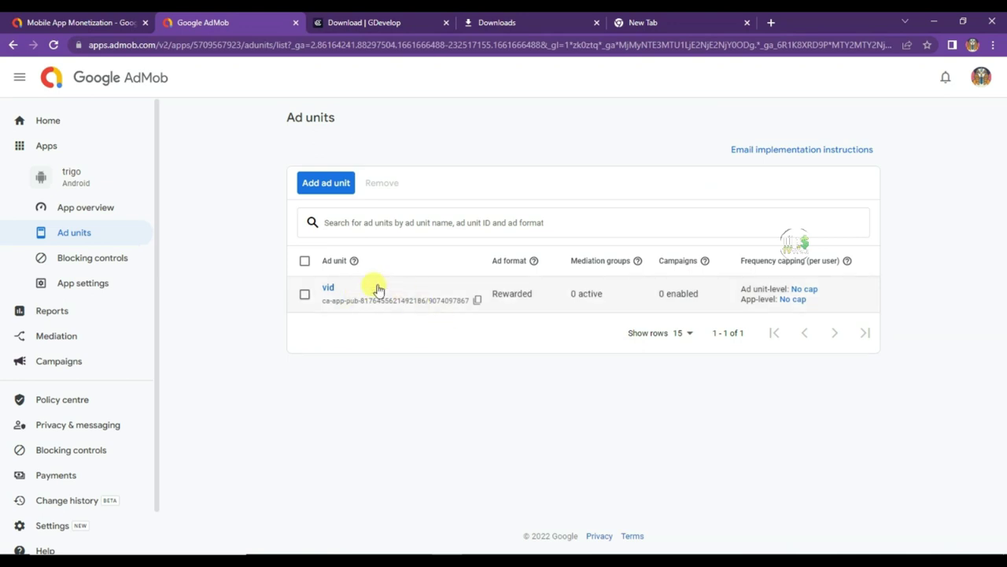
From AdMob Home, add payment info by filling in the address form, then return to Home
click(68, 125)
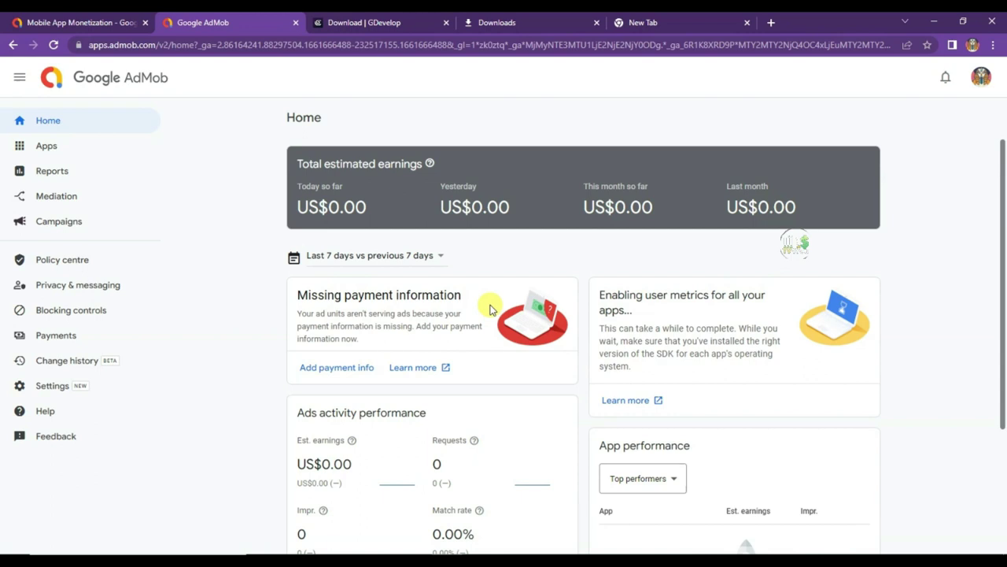
click(359, 367)
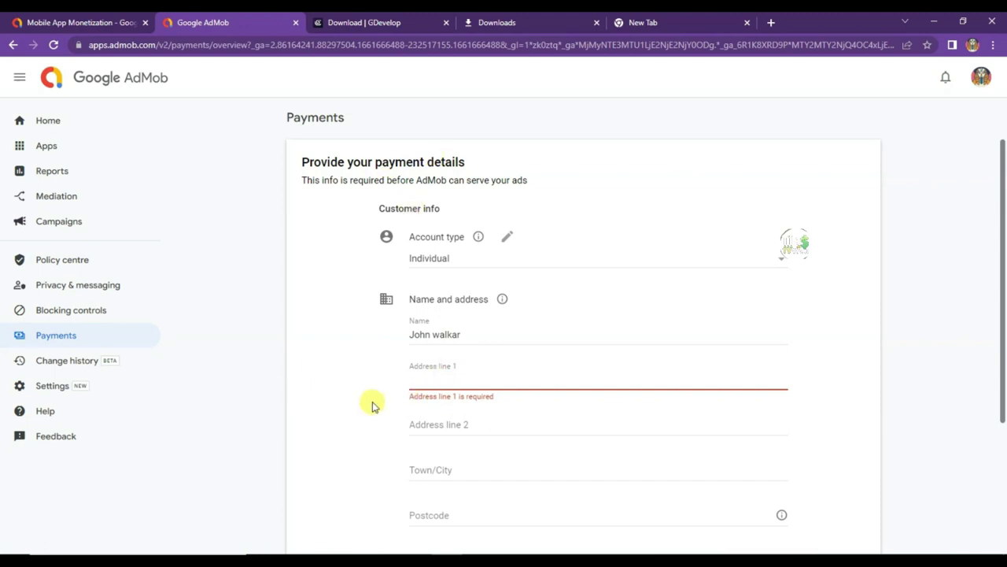
scroll(374, 403, down, 2)
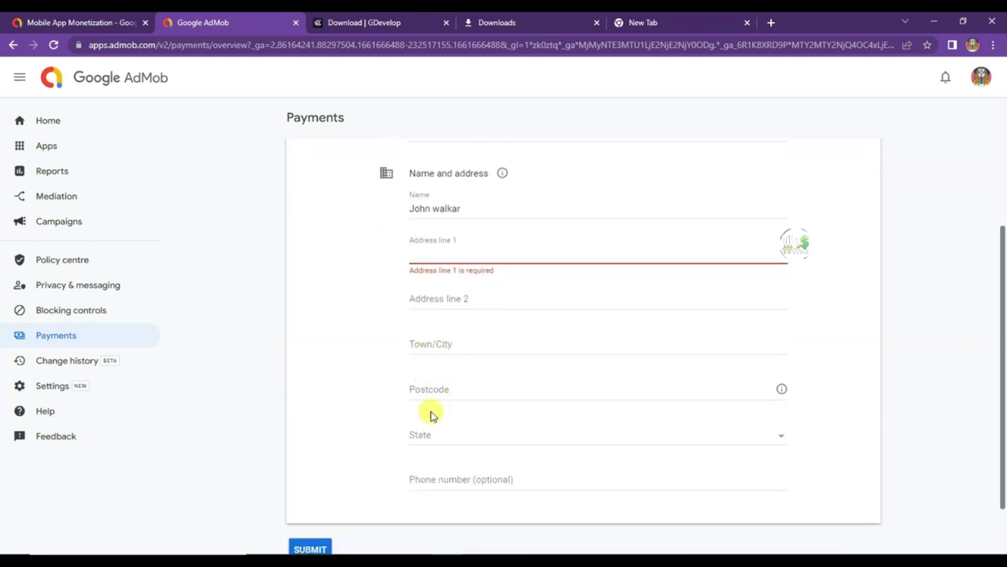
scroll(349, 396, down, 1)
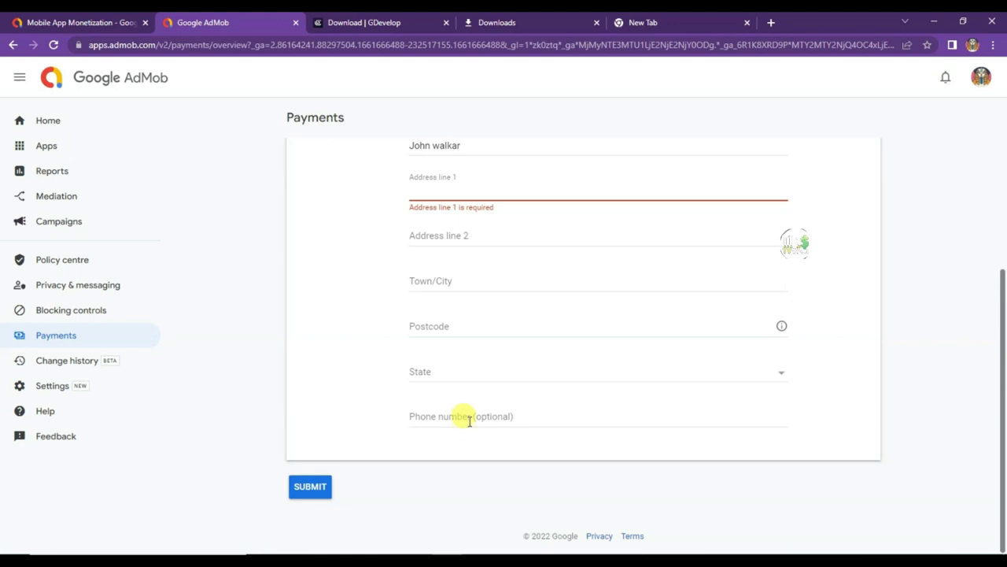
scroll(353, 318, up, 3)
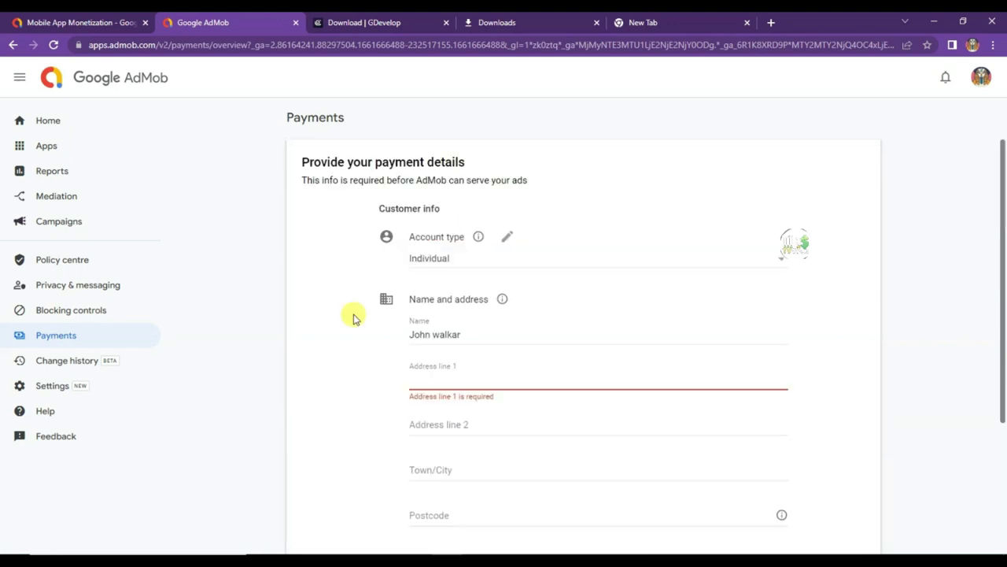
key(Tab)
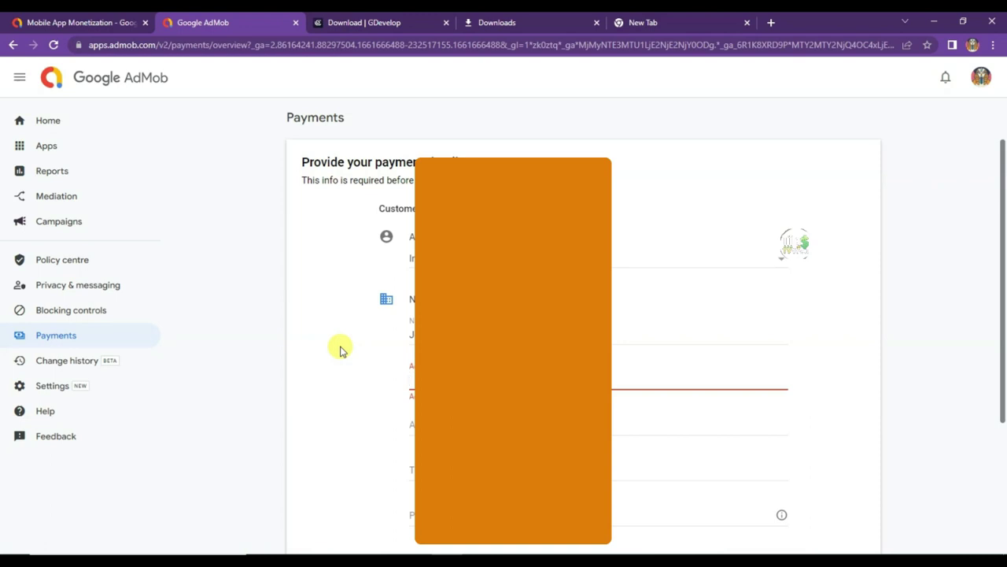
scroll(340, 350, down, 5)
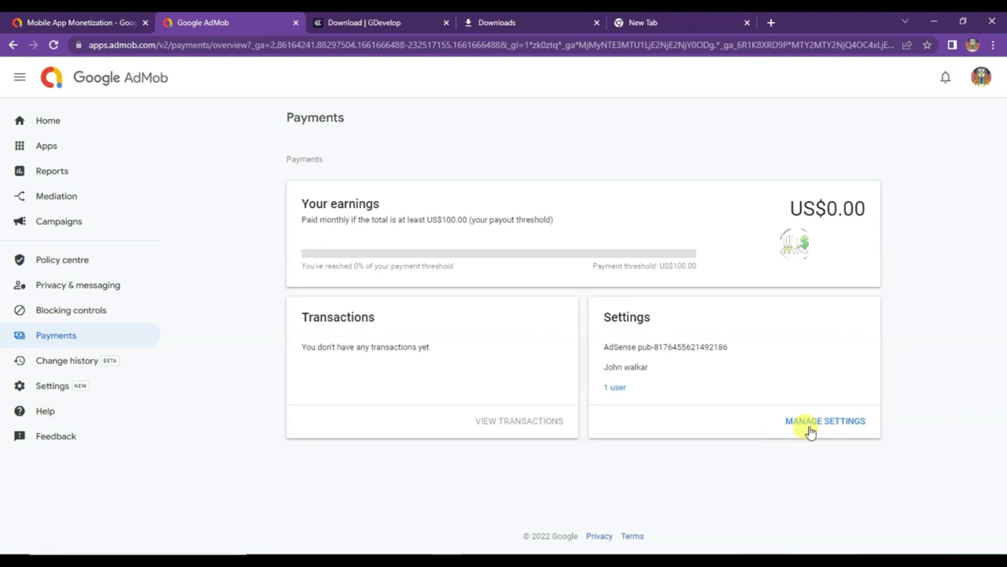
click(71, 122)
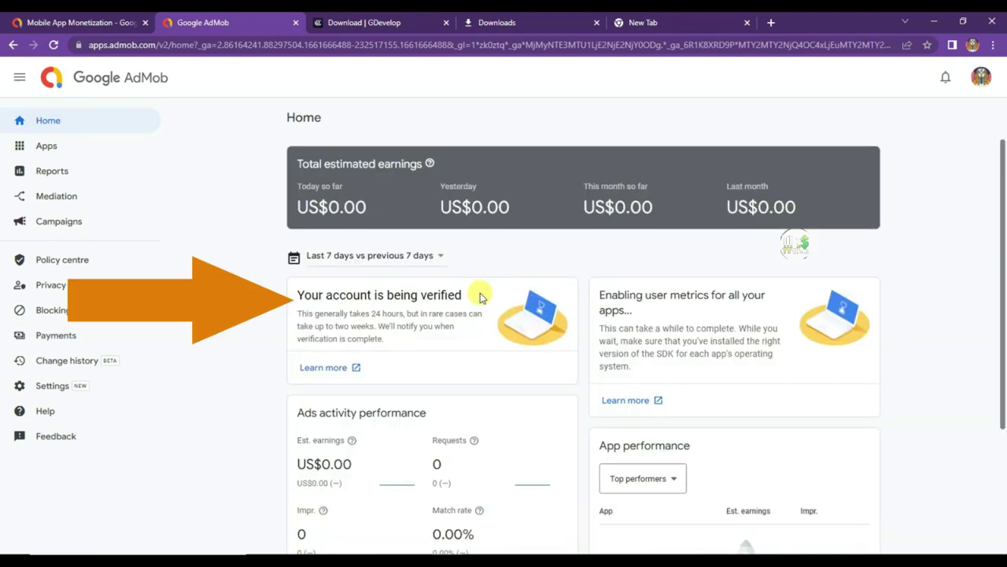
drag(296, 307, 395, 313)
click(446, 316)
click(402, 341)
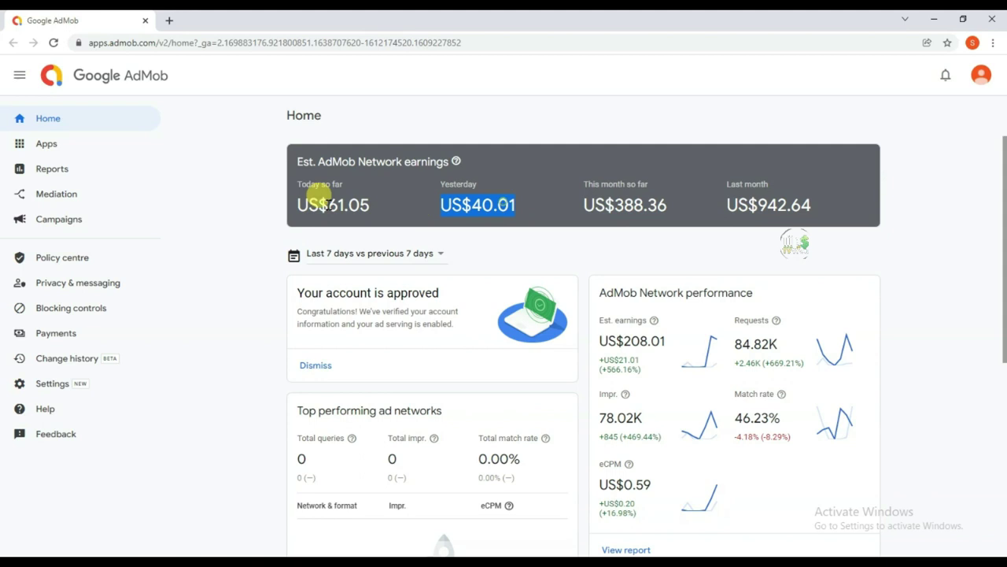
drag(329, 205, 364, 205)
click(362, 204)
drag(608, 340, 779, 346)
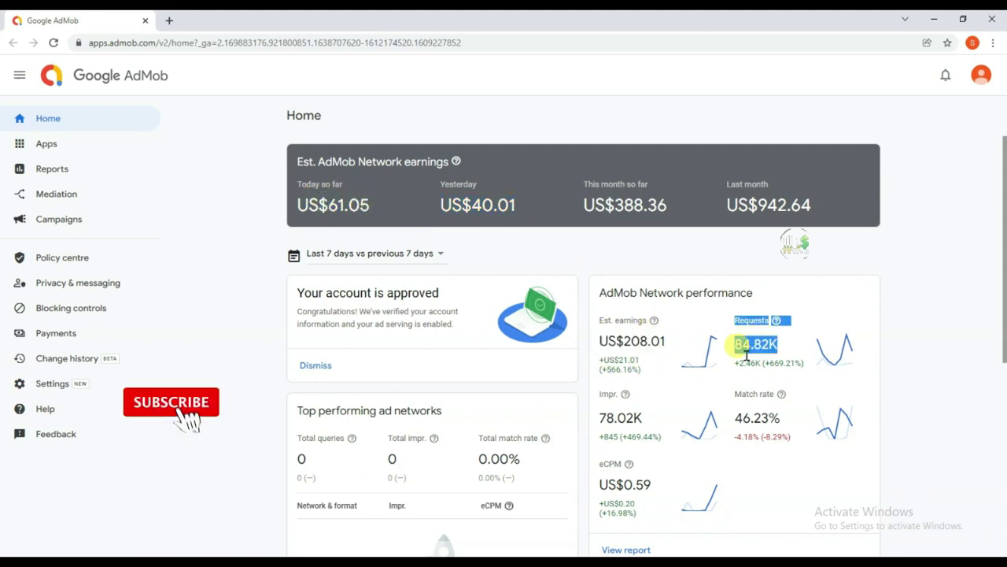
drag(601, 416, 643, 417)
click(951, 354)
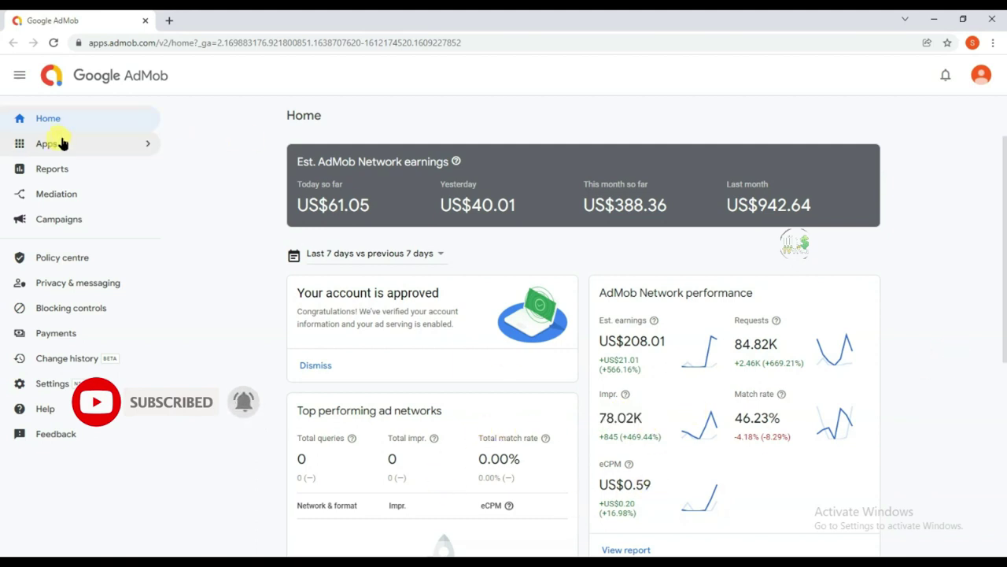
click(130, 148)
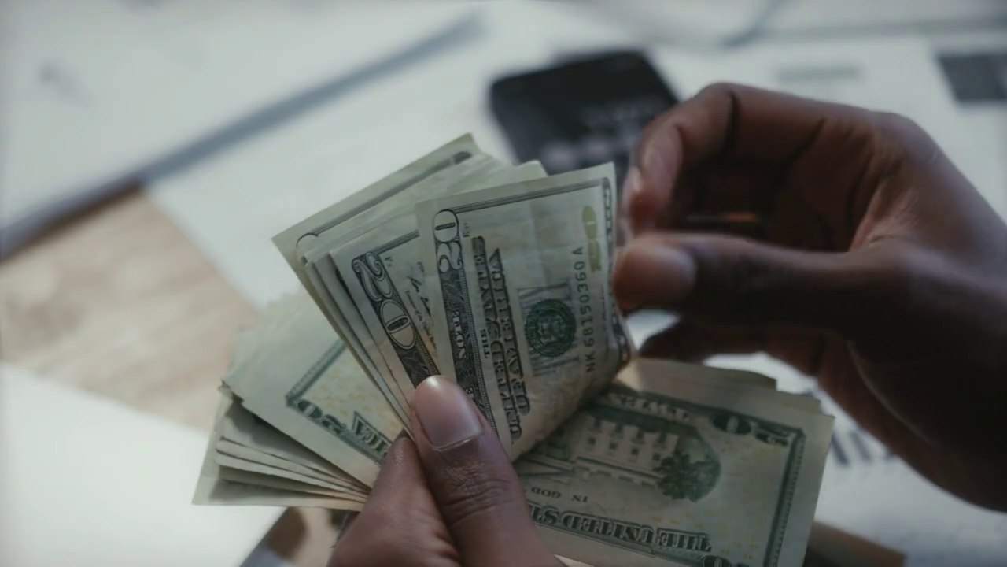
Highlight the verification sentence, the Your account is approved heading and the congratulations message in the email
drag(386, 335, 612, 335)
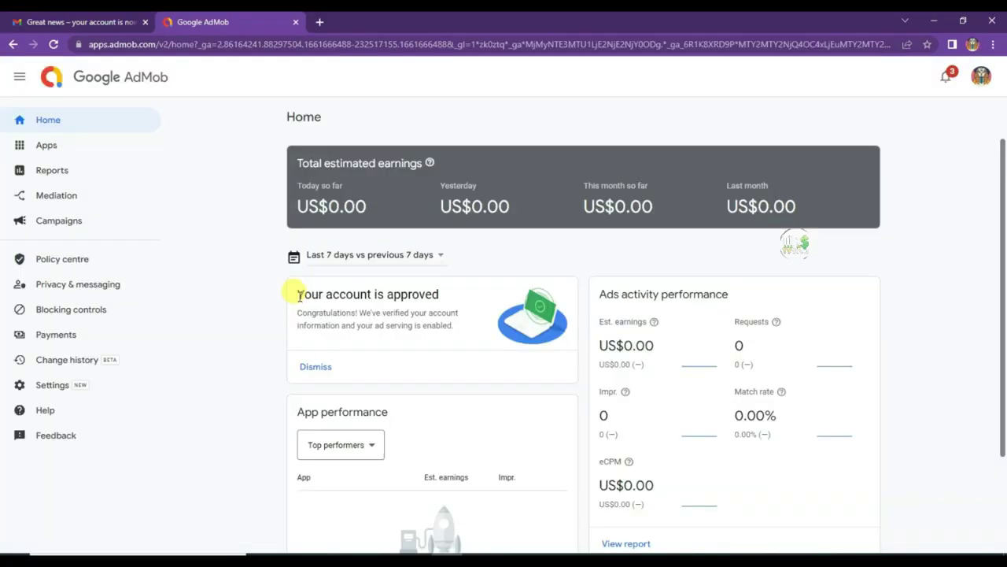
drag(299, 296, 444, 299)
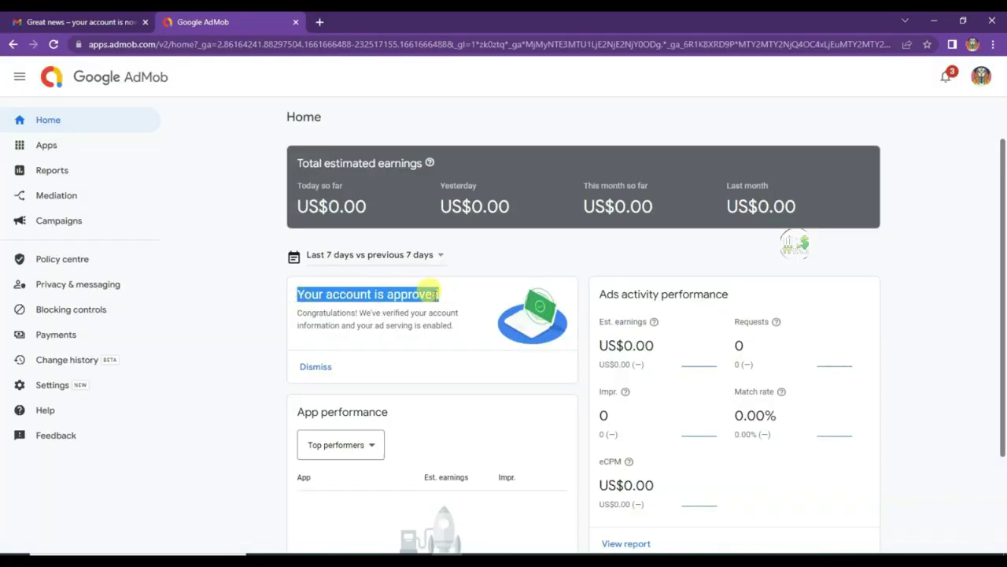
click(344, 324)
drag(294, 315, 455, 327)
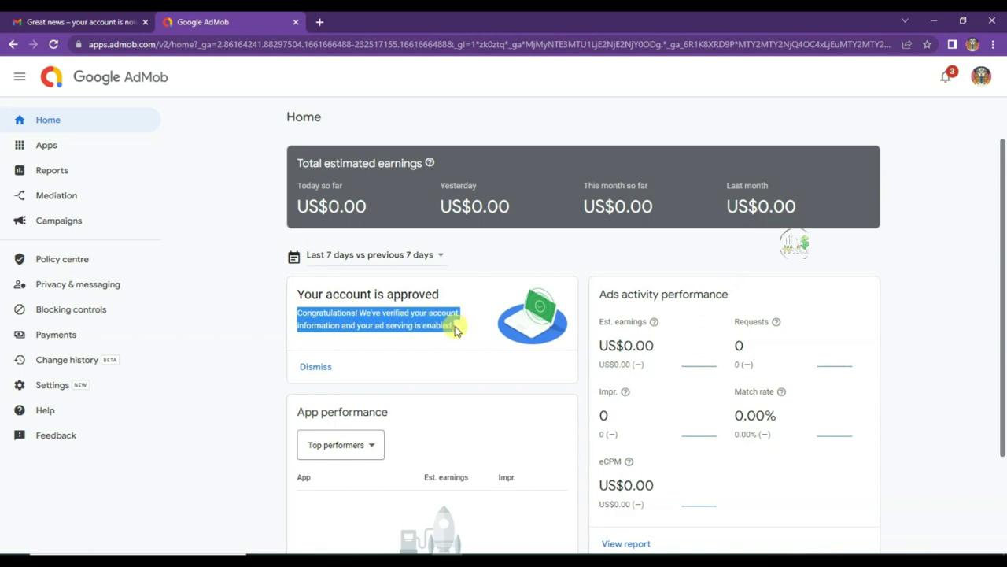
click(305, 296)
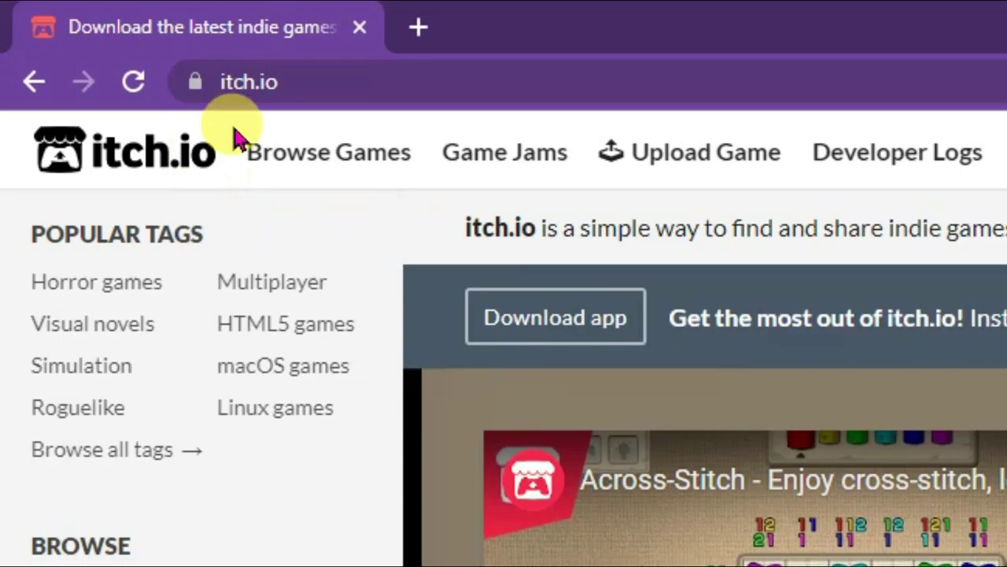
mouse_move(113, 58)
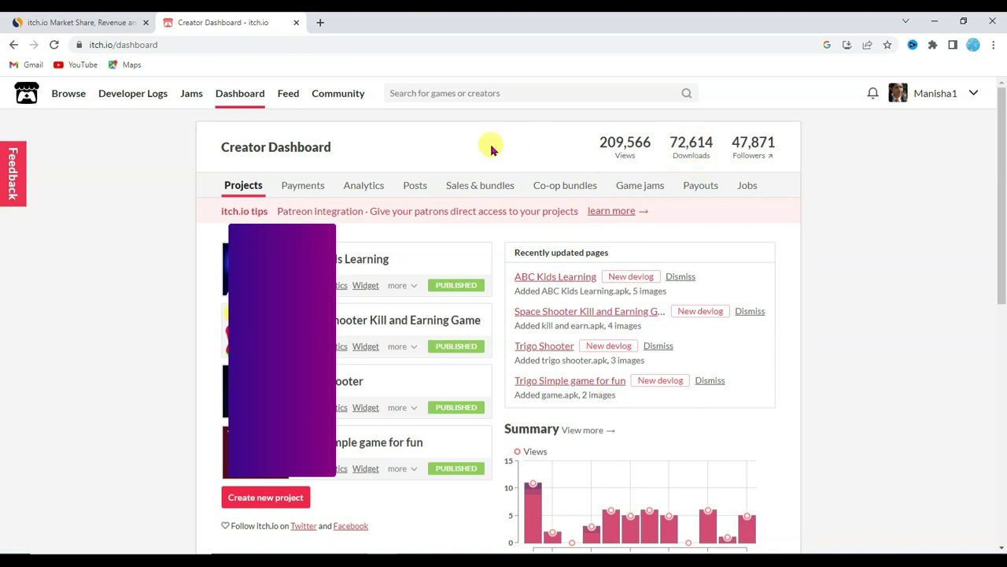
click(364, 185)
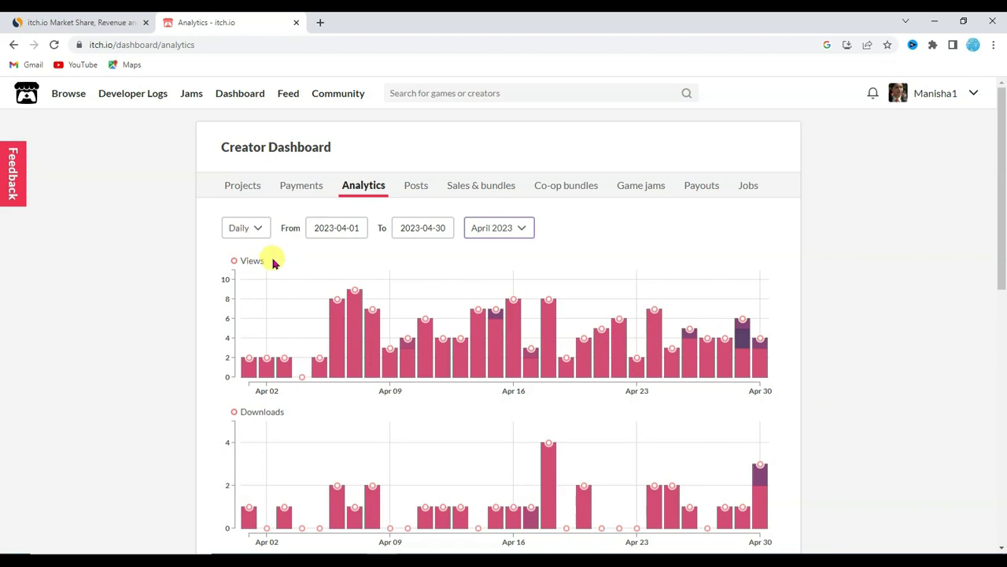
click(263, 412)
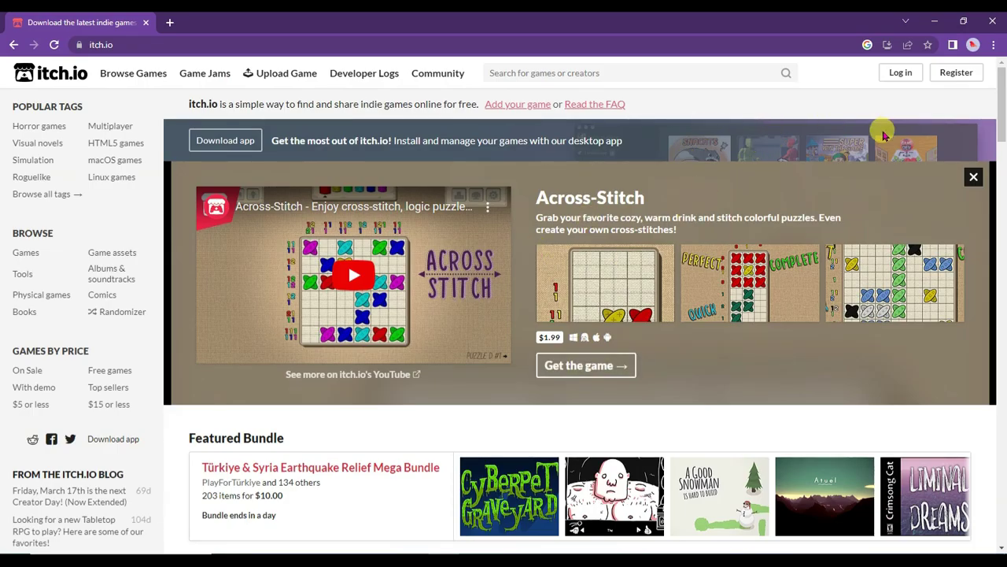
click(958, 73)
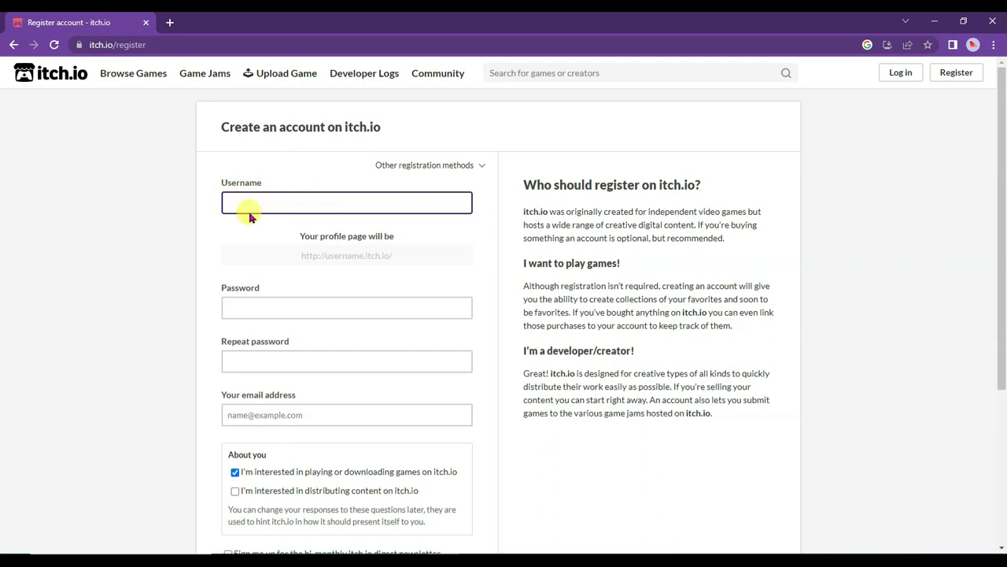
Scroll through the itch.io sign-up form to review the ticked boxes and reCAPTCHA
scroll(290, 238, down, 1)
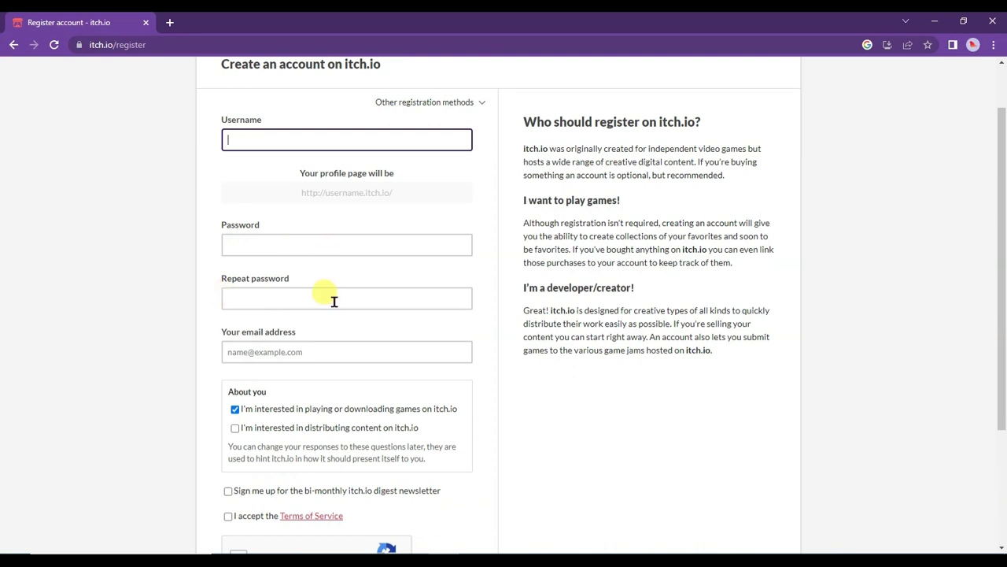
scroll(256, 301, down, 2)
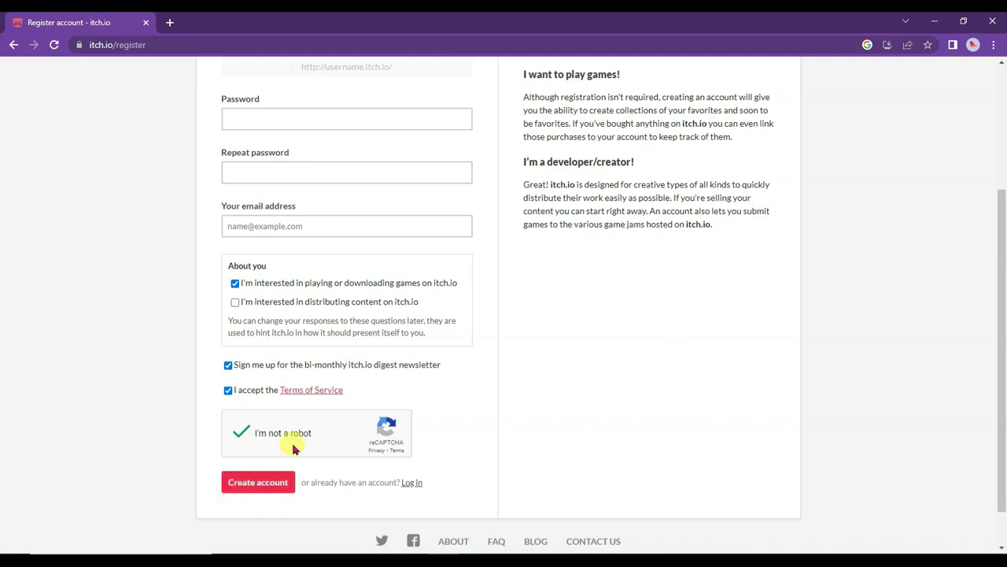
scroll(505, 415, up, 5)
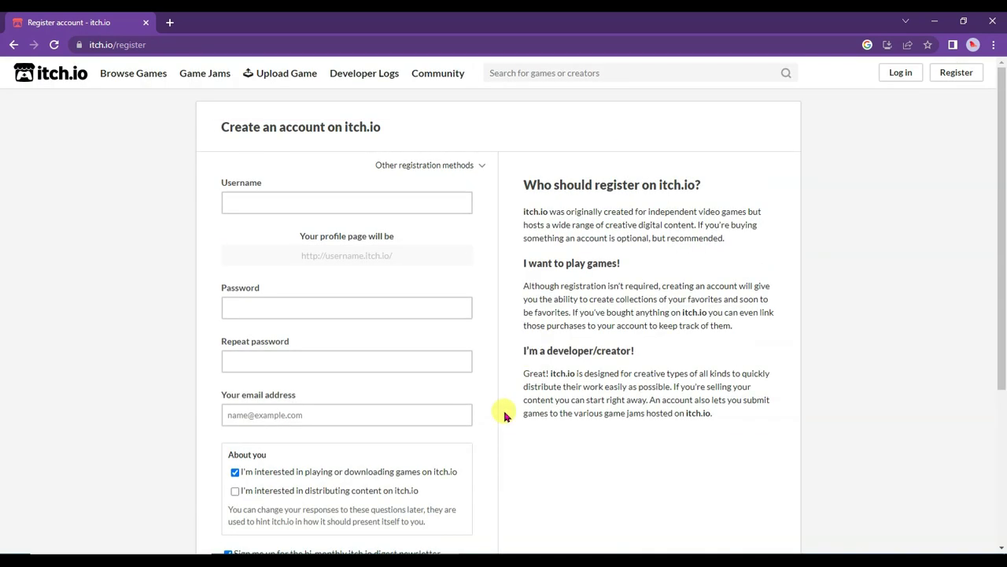
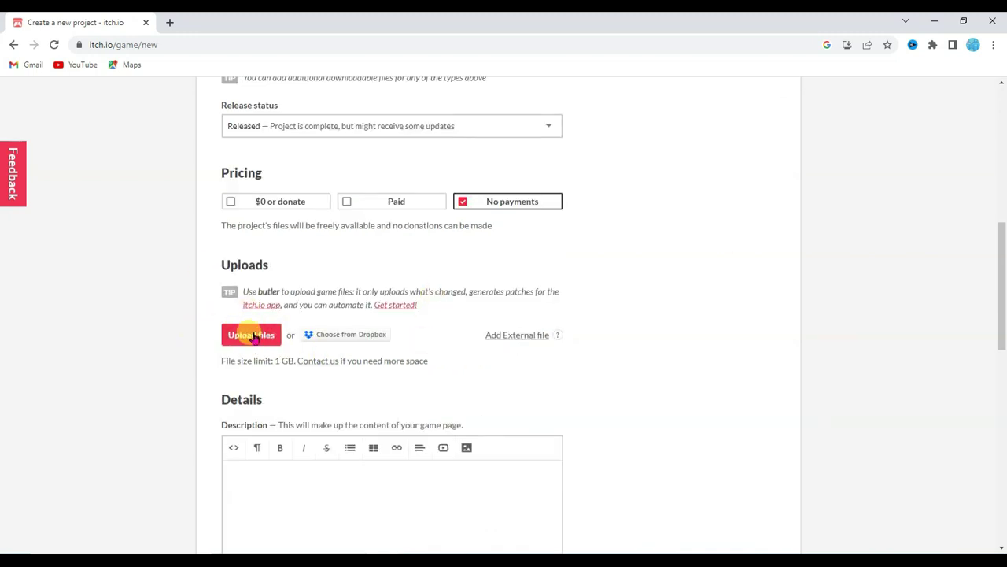
Upload ABC Kids Learning.apk from Downloads and mark it as an Android build
click(257, 338)
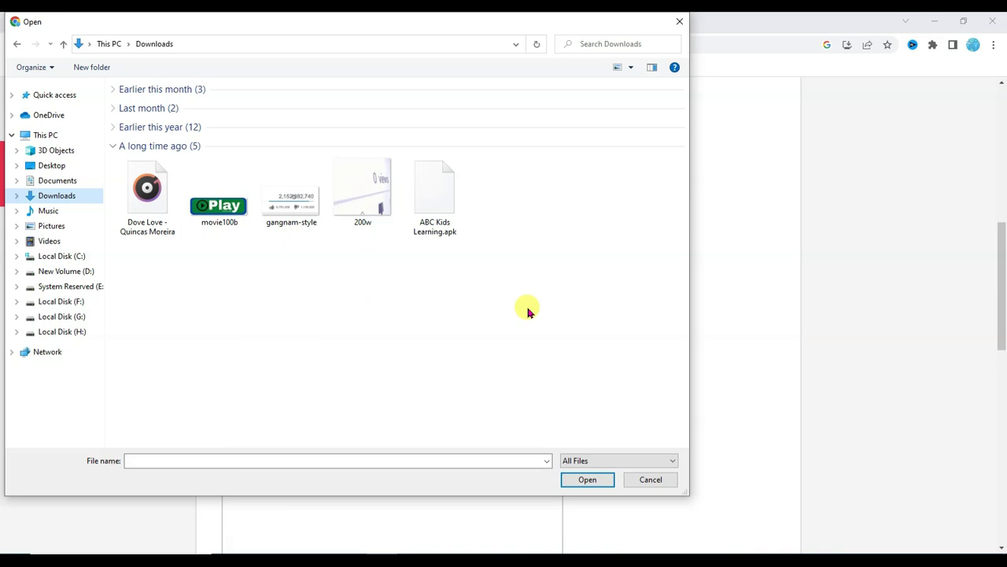
click(449, 216)
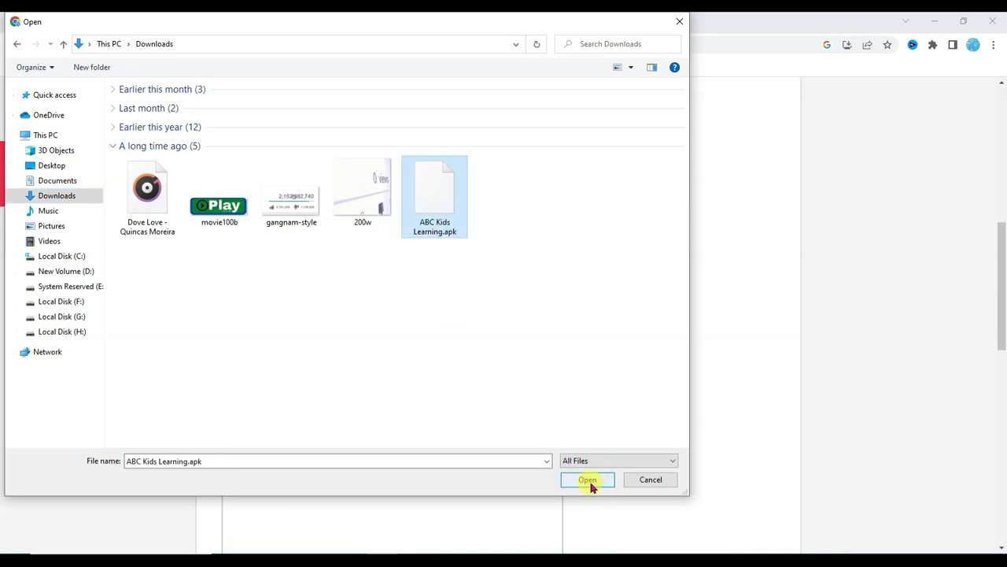
click(589, 481)
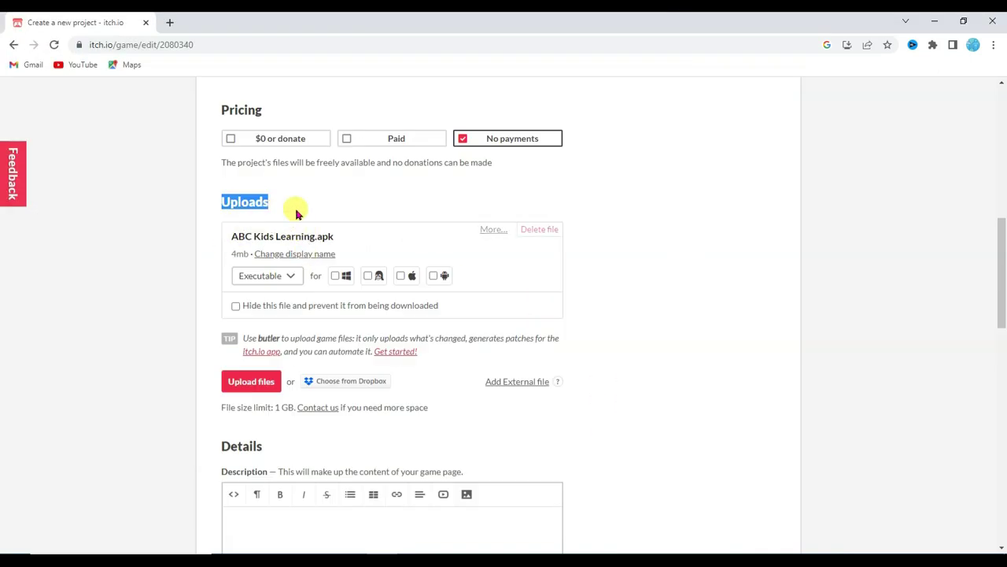
click(442, 300)
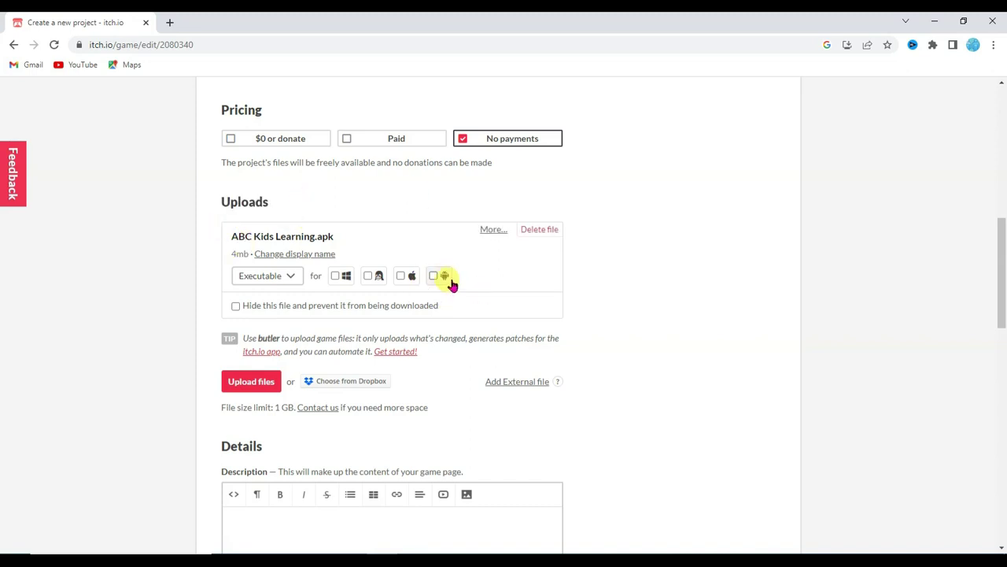
click(439, 280)
Select the uploaded file's name, then begin editing the game description
drag(346, 241, 237, 240)
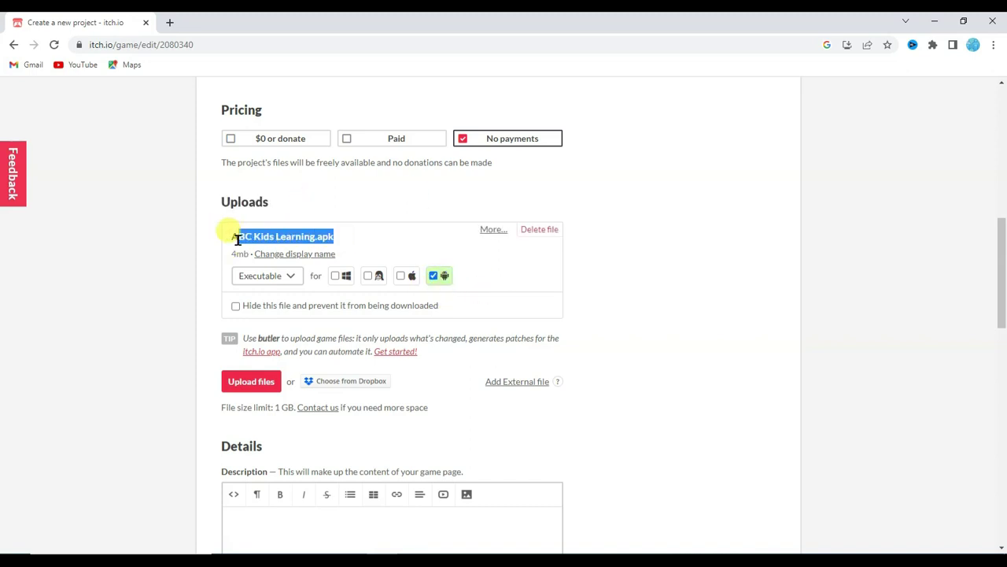
click(386, 236)
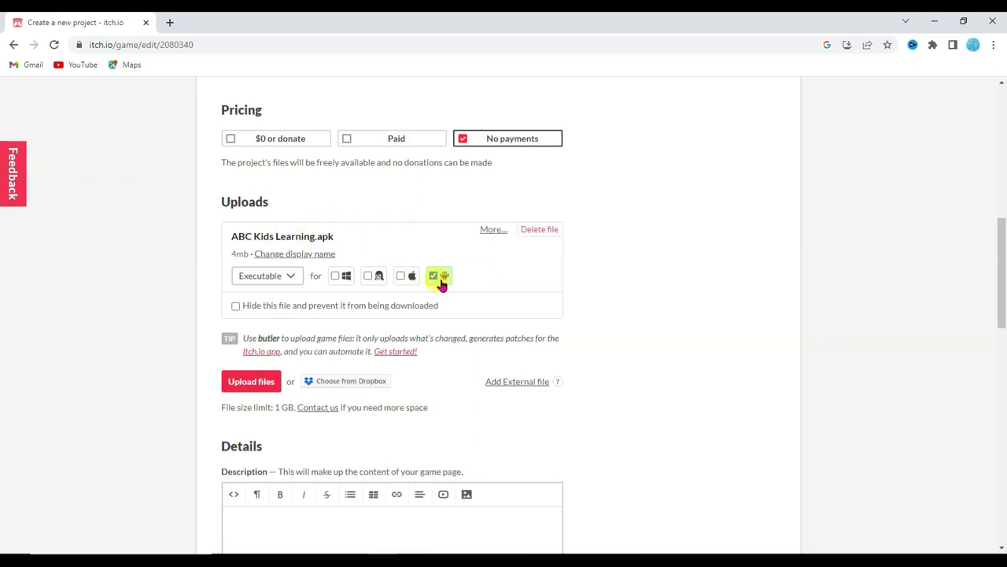
scroll(629, 338, down, 4)
click(351, 252)
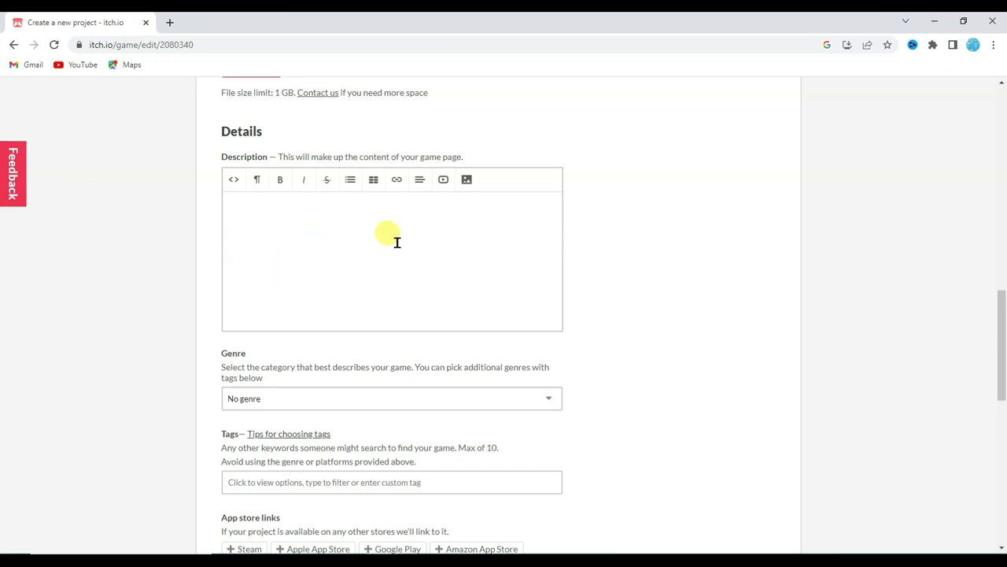
Set the project's genre to Action
scroll(396, 243, down, 2)
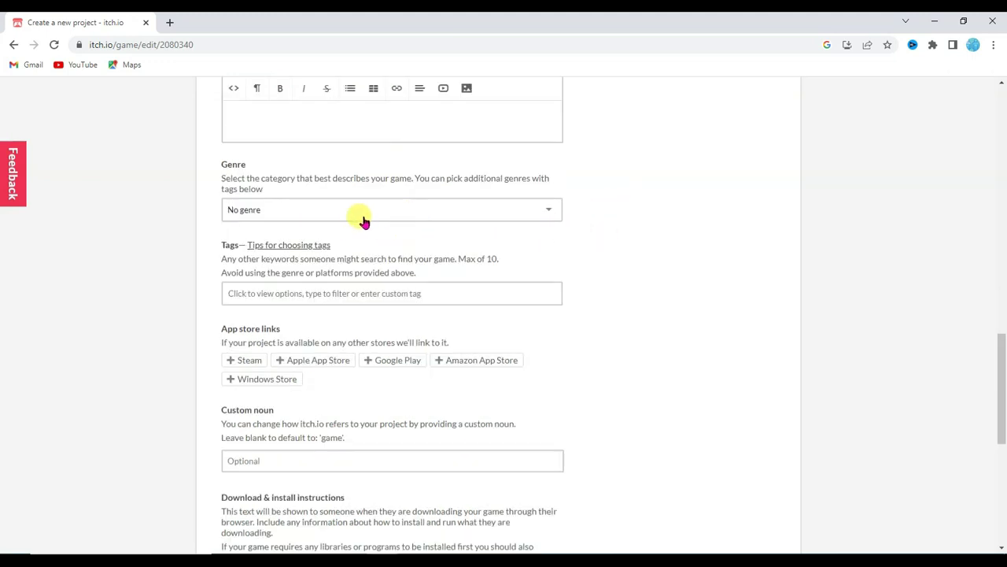
click(393, 216)
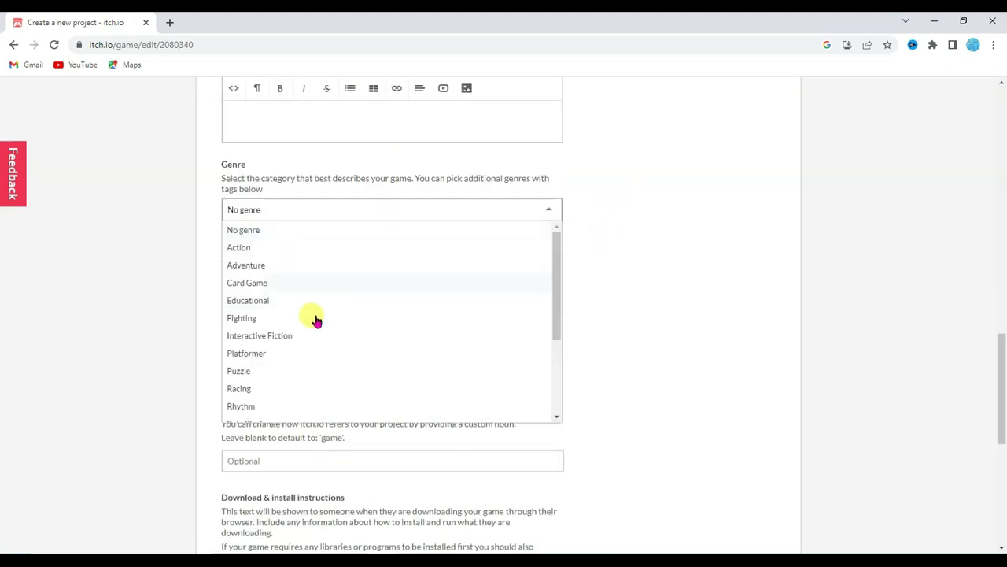
scroll(318, 326, down, 3)
scroll(337, 341, up, 3)
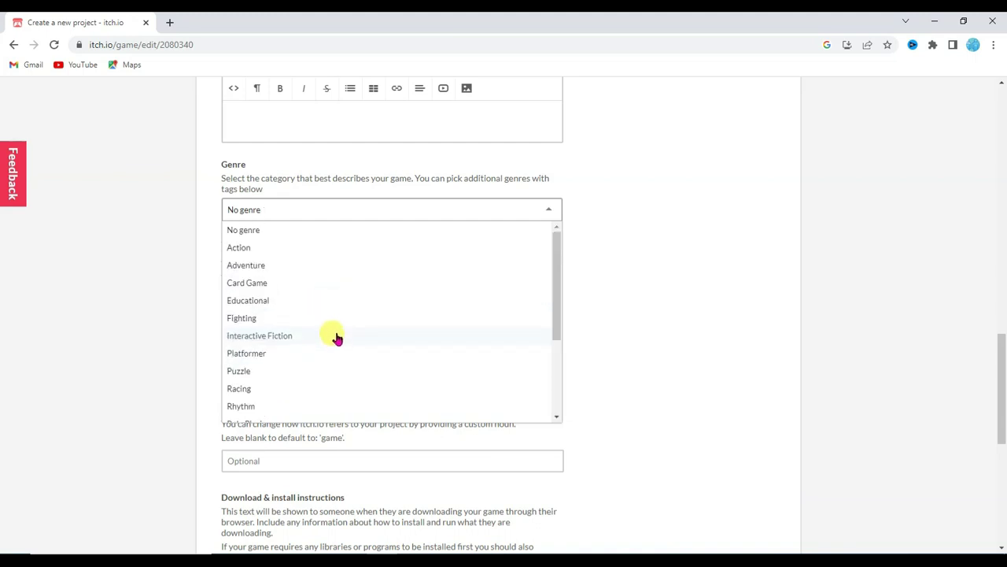
click(274, 247)
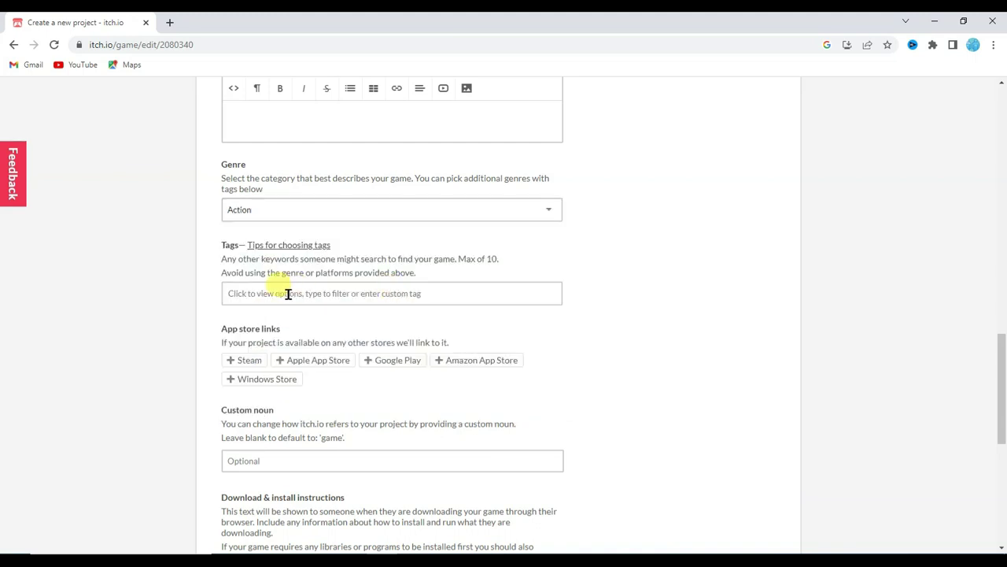
Add the tags singleplayer, short, creepy, 2d and action
click(321, 297)
click(309, 370)
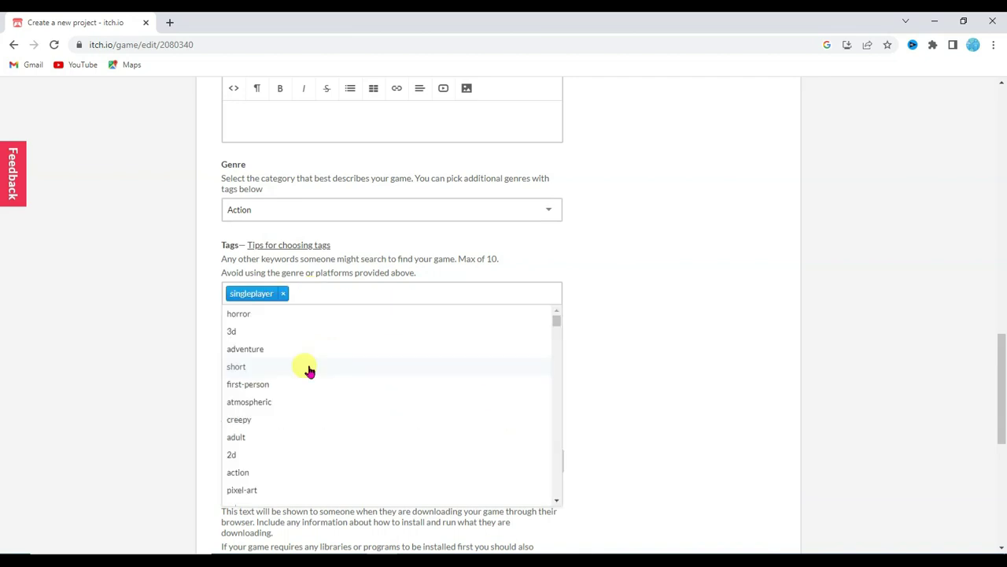
click(309, 366)
click(385, 293)
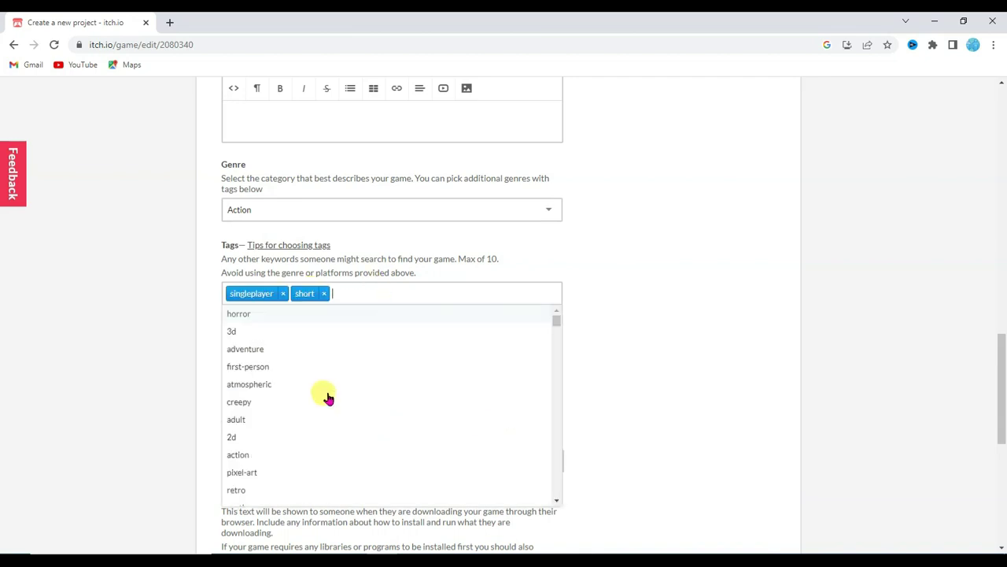
click(323, 398)
click(315, 434)
click(314, 451)
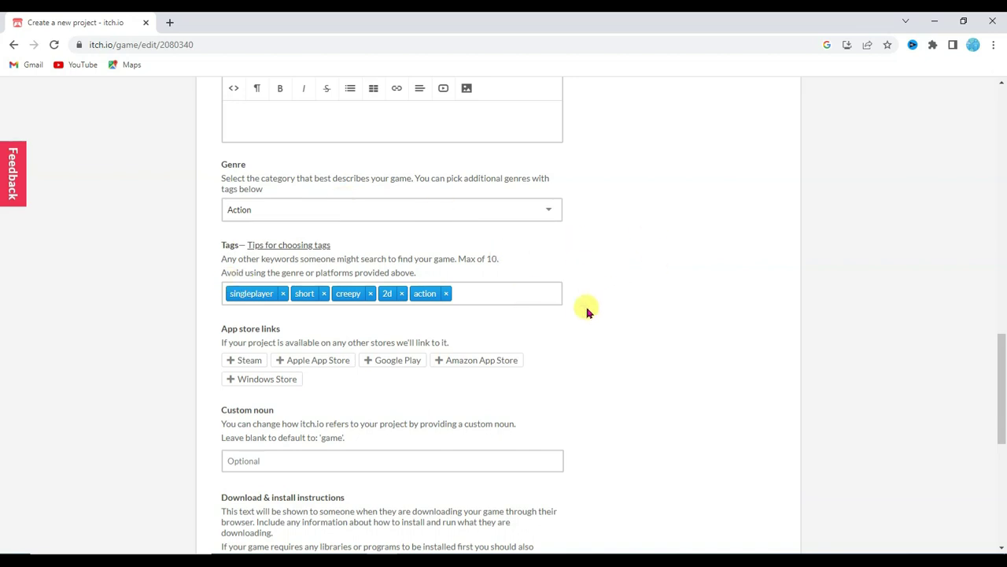
scroll(583, 348, down, 1)
scroll(583, 347, down, 4)
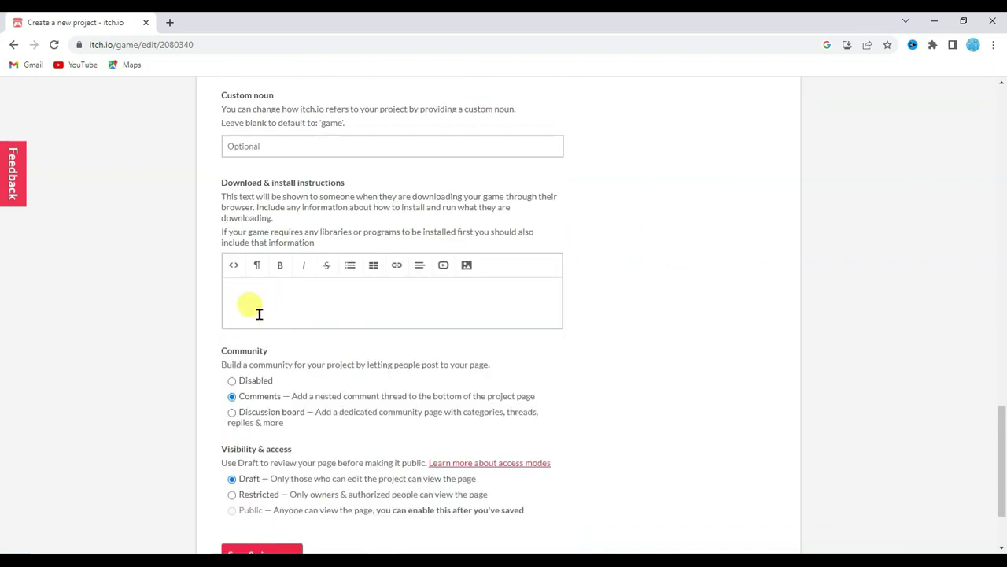
Save the ABC Kids Learning draft with Save & view page
drag(232, 187, 386, 191)
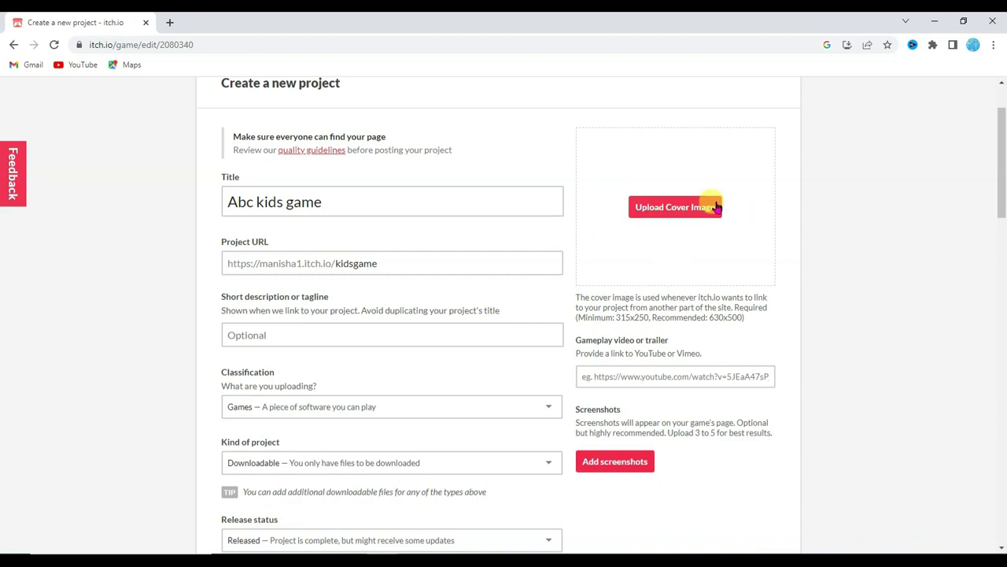
scroll(640, 236, down, 3)
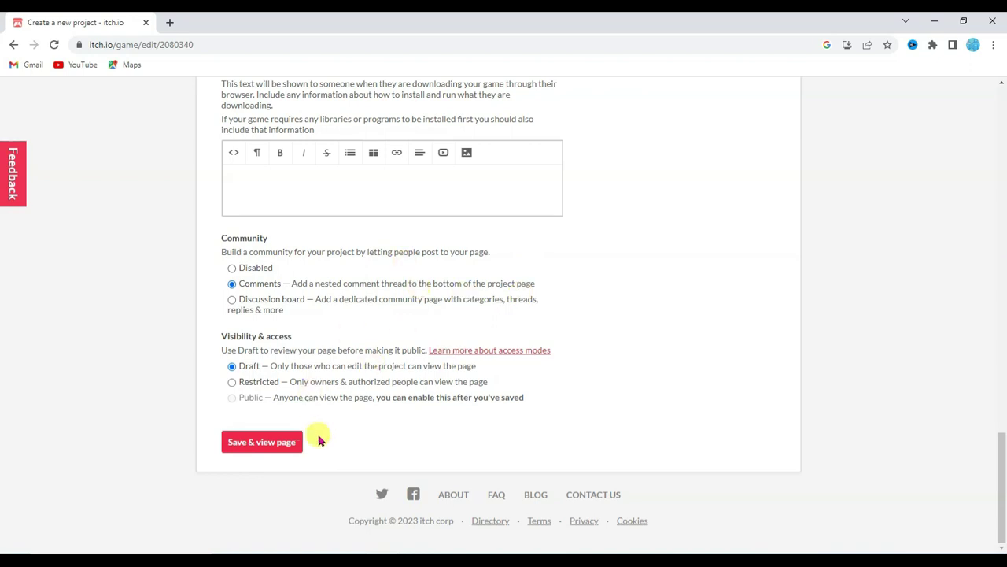
click(256, 450)
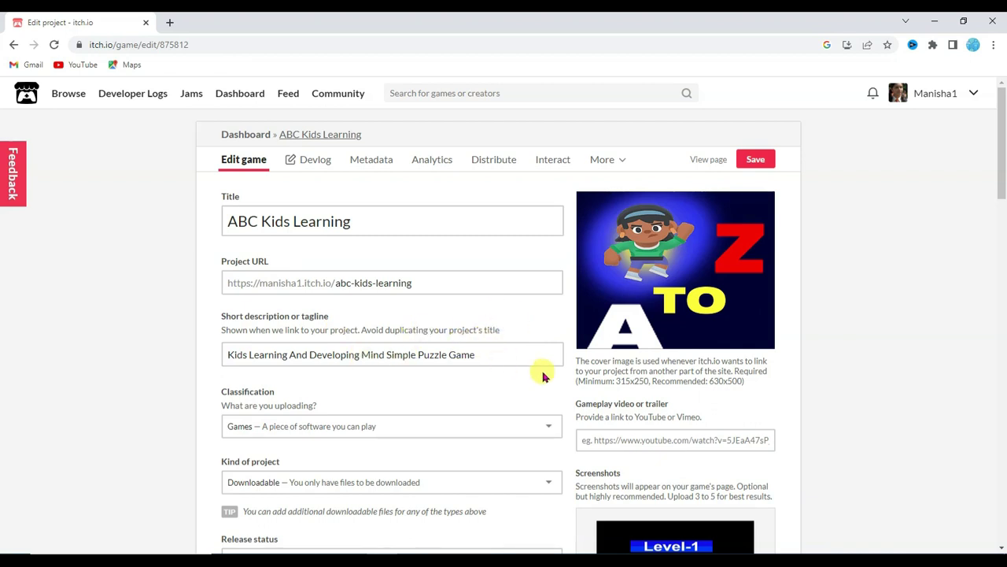
Save the ABC Kids Learning settings and view its public game page
scroll(373, 303, down, 15)
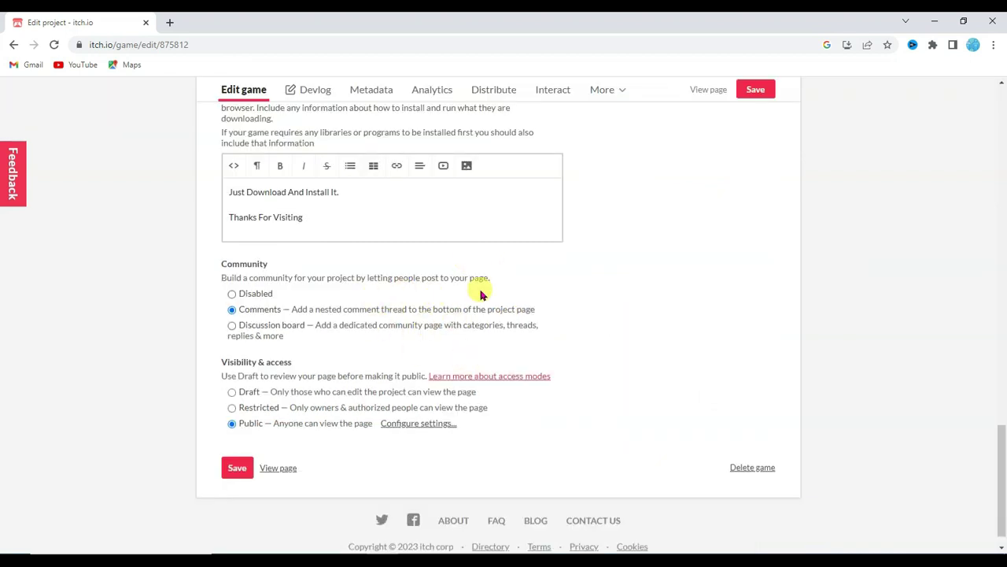
click(235, 477)
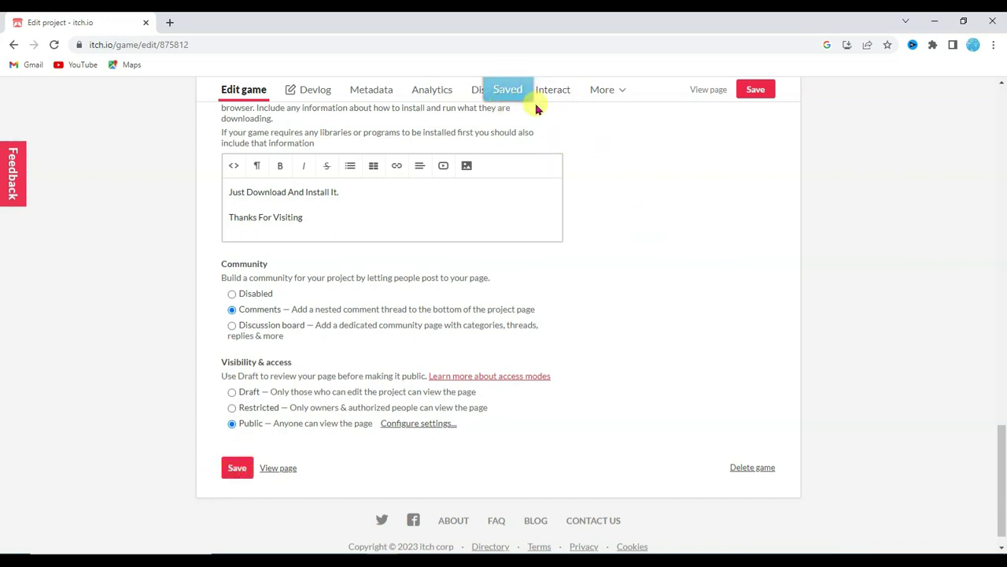
scroll(596, 194, up, 15)
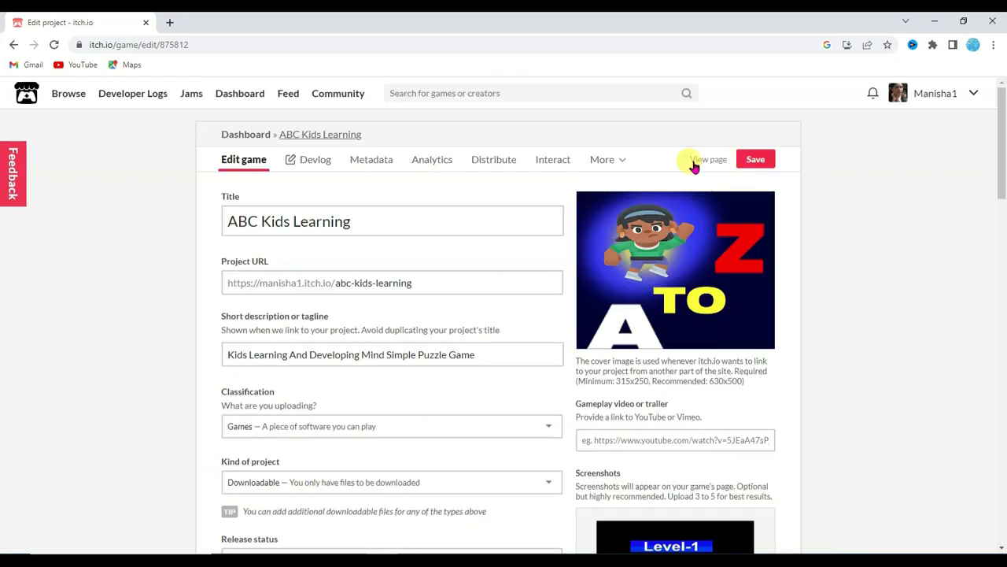
click(709, 160)
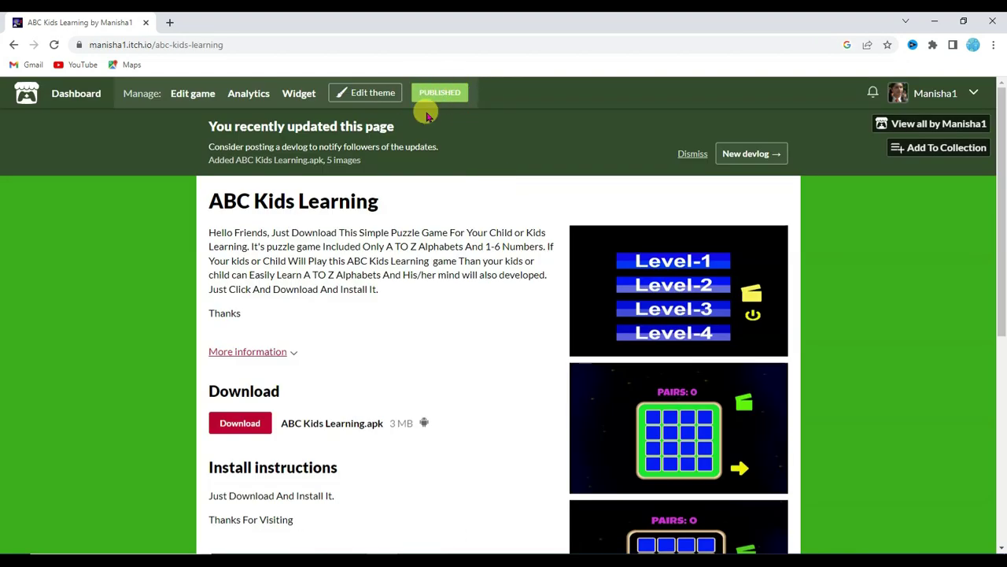
Review the published ABC Kids Learning page, then go back to the itch.io home page
scroll(236, 260, down, 2)
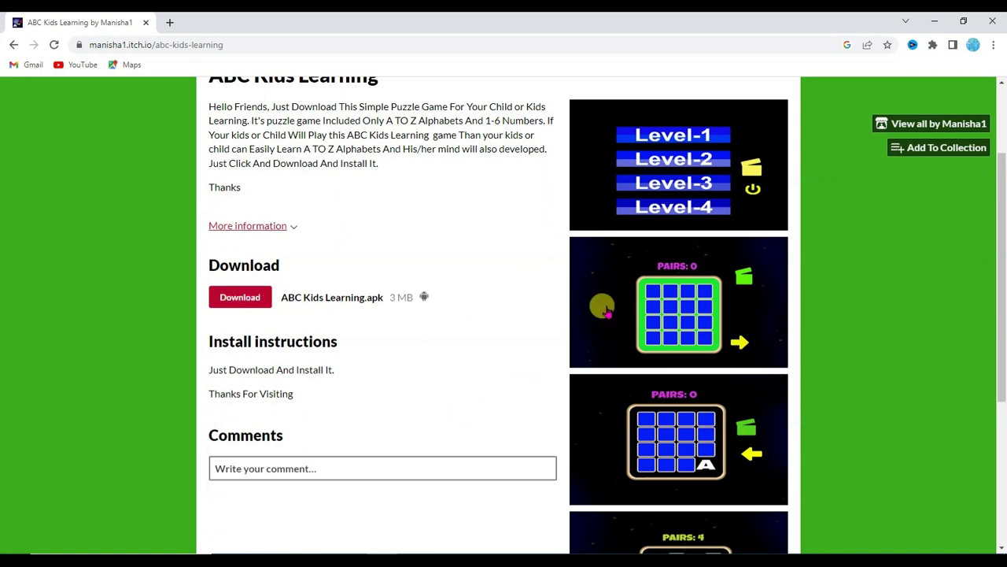
scroll(477, 304, down, 1)
scroll(476, 303, up, 3)
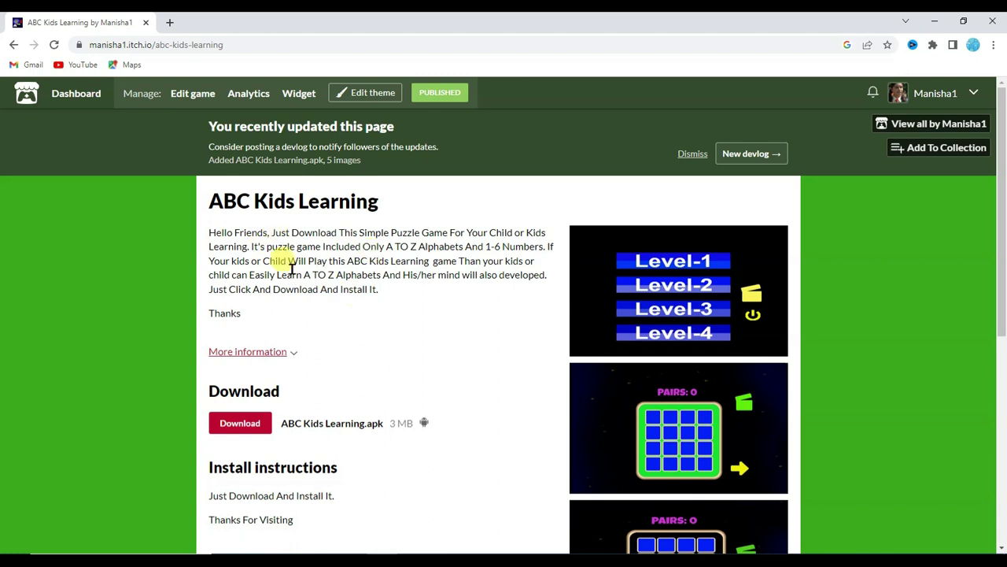
click(24, 103)
Browse the Game Jams page's featured jams and jam calendar
click(186, 94)
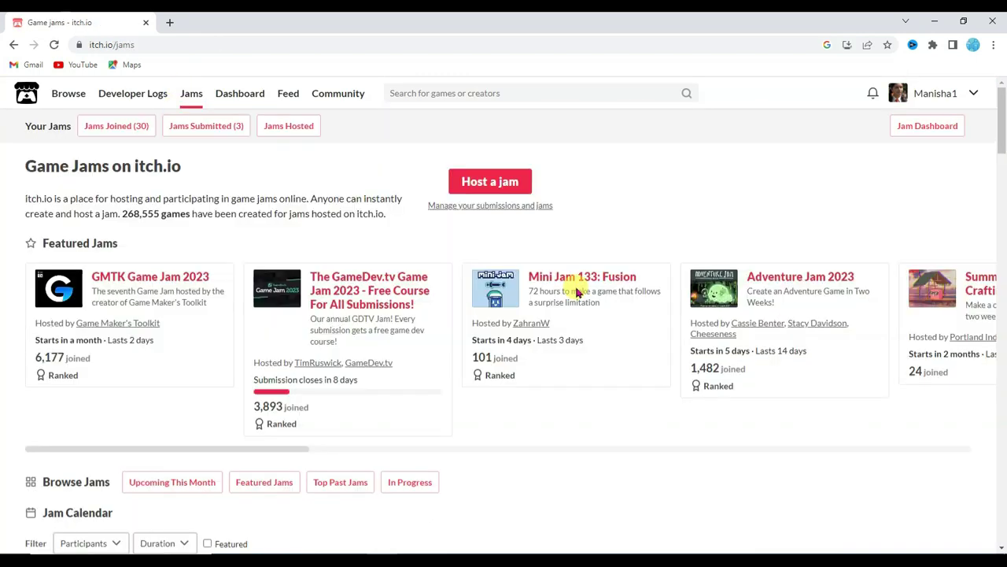
scroll(562, 384, down, 6)
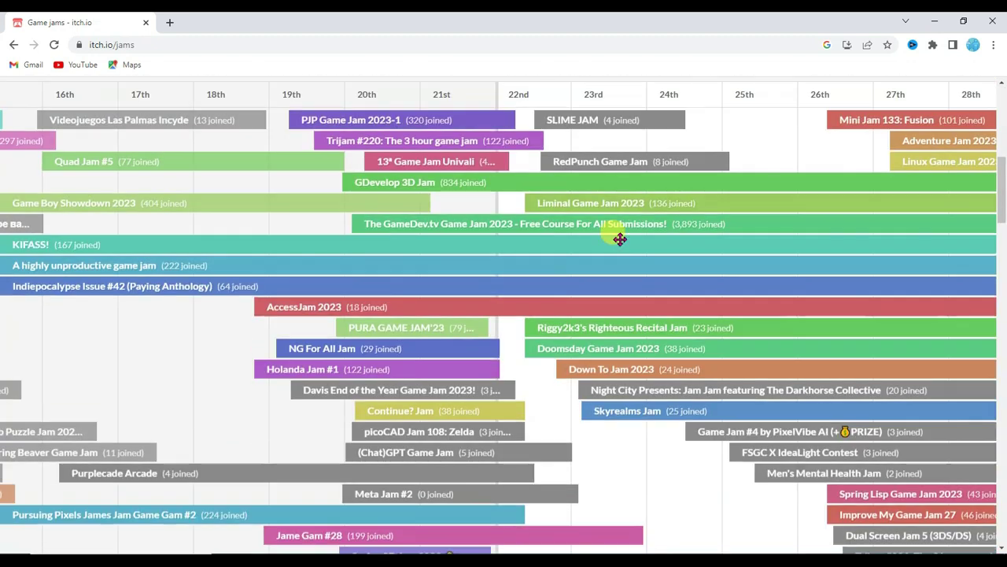
scroll(551, 326, down, 3)
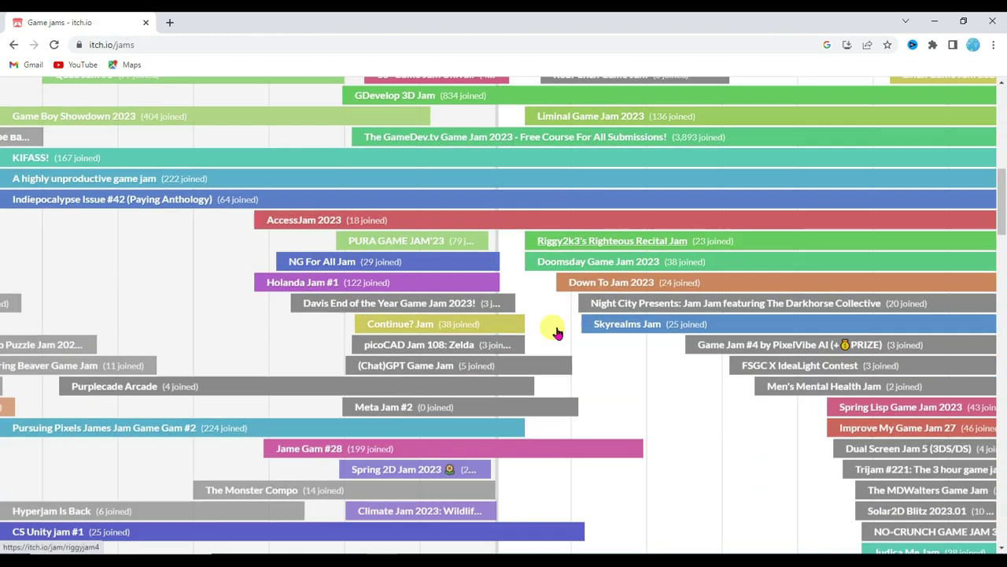
scroll(634, 201, up, 10)
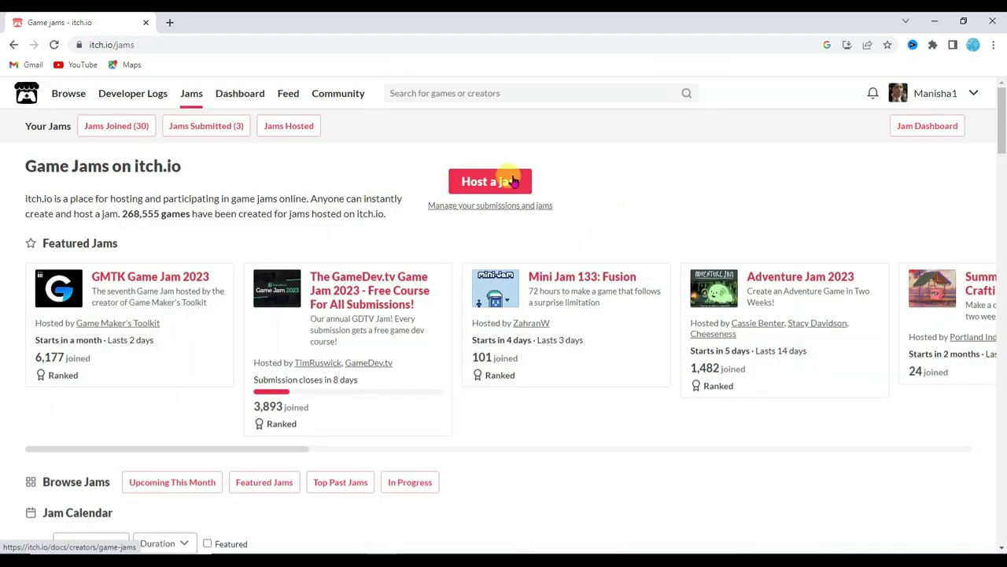
scroll(472, 228, down, 1)
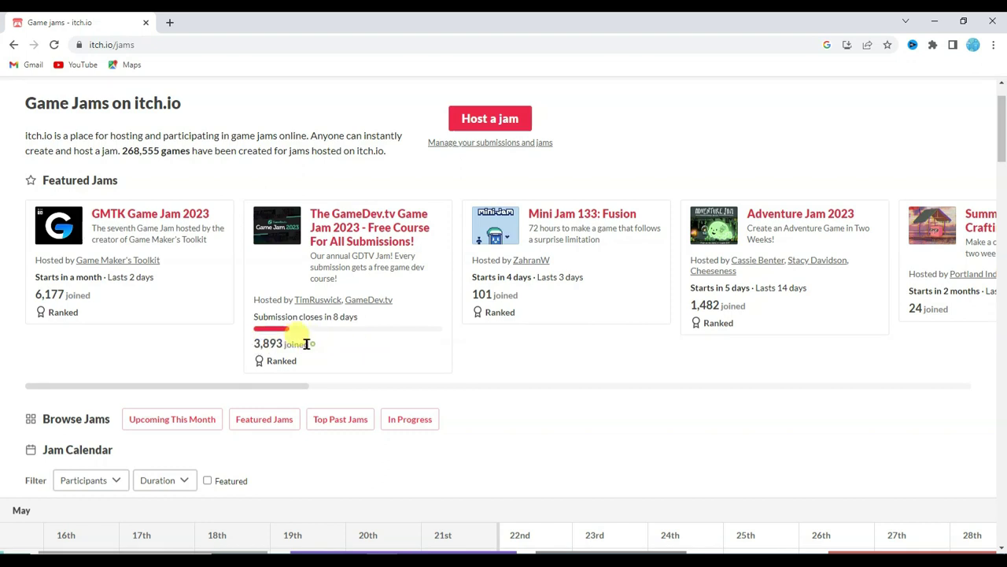
Join 13ª Game Jam Univali from the calendar and open its submission form
scroll(549, 227, down, 3)
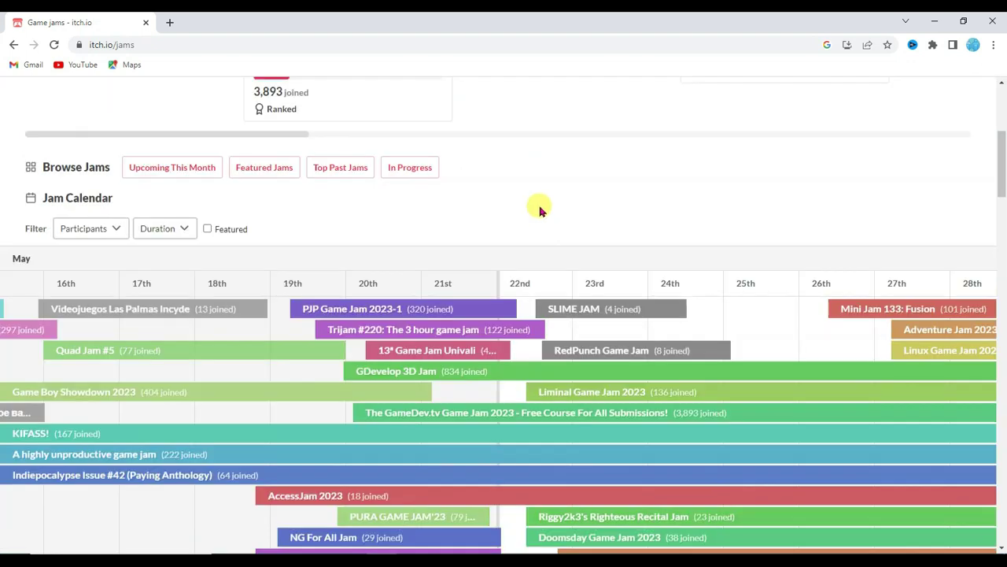
scroll(541, 211, down, 1)
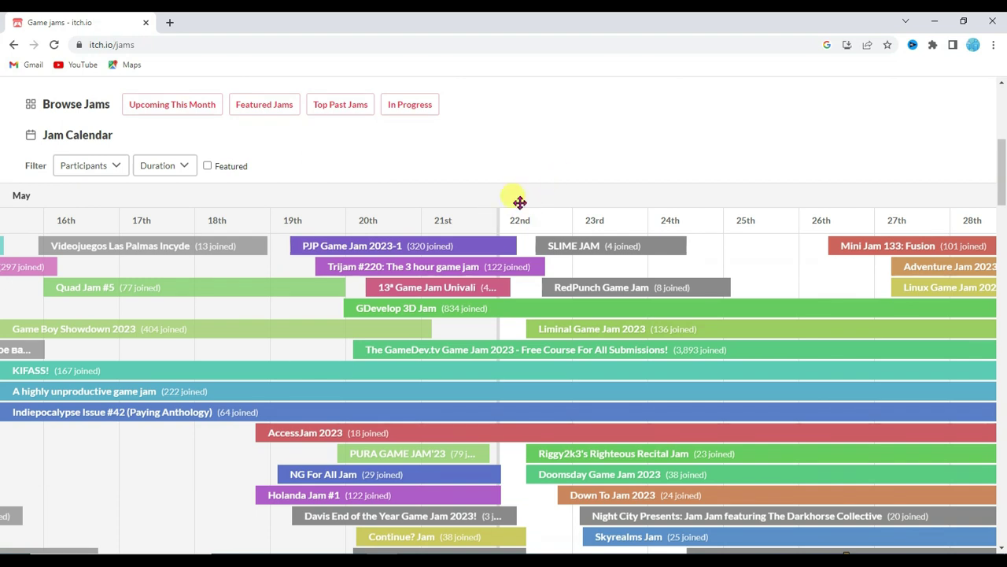
click(476, 289)
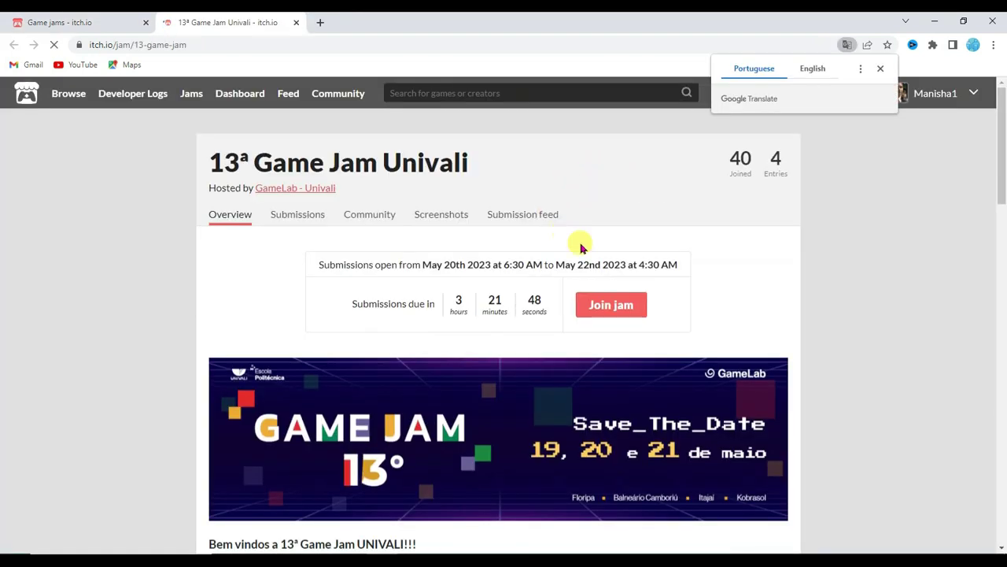
click(627, 305)
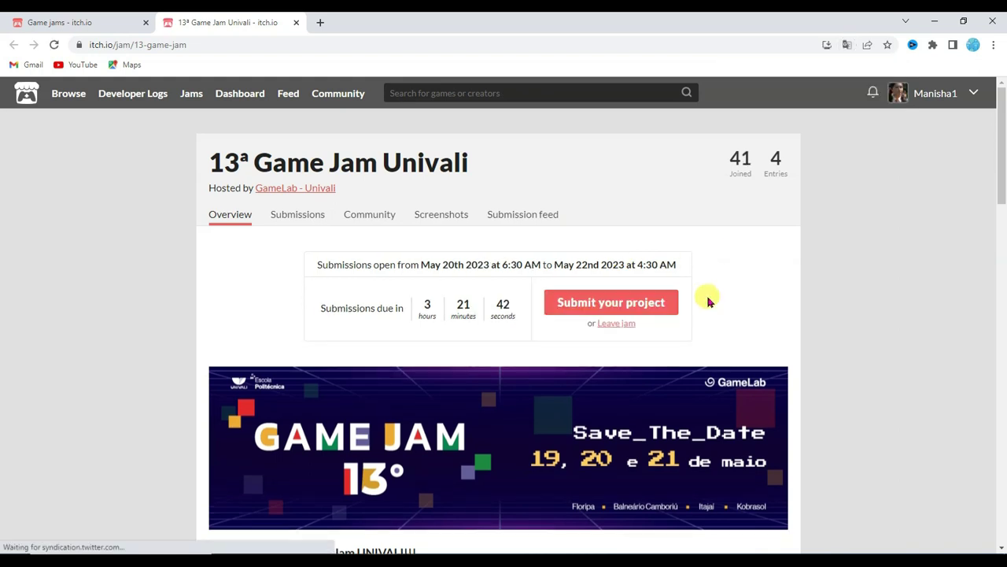
click(627, 305)
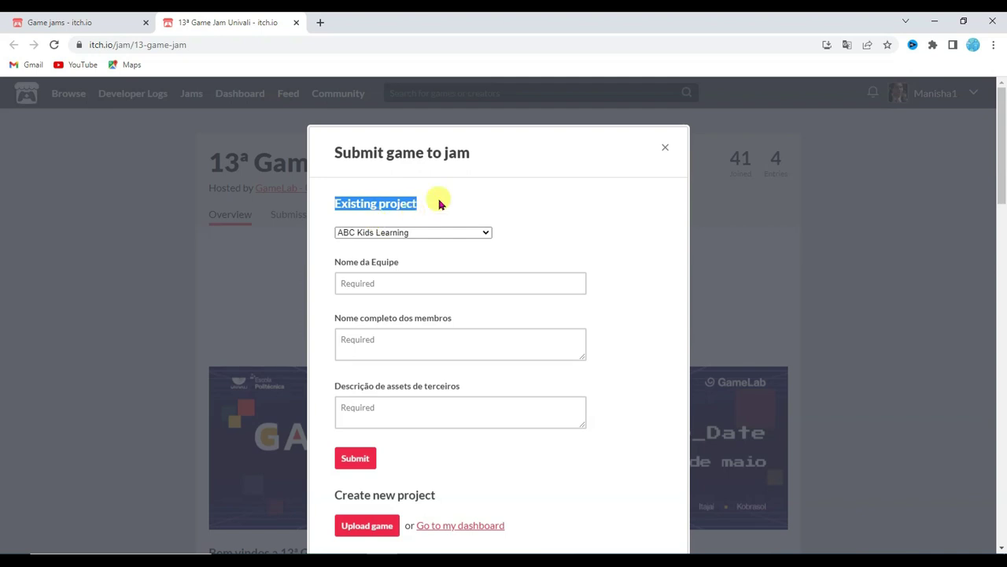
Keep ABC Kids Learning as the project submitted to the jam
click(415, 232)
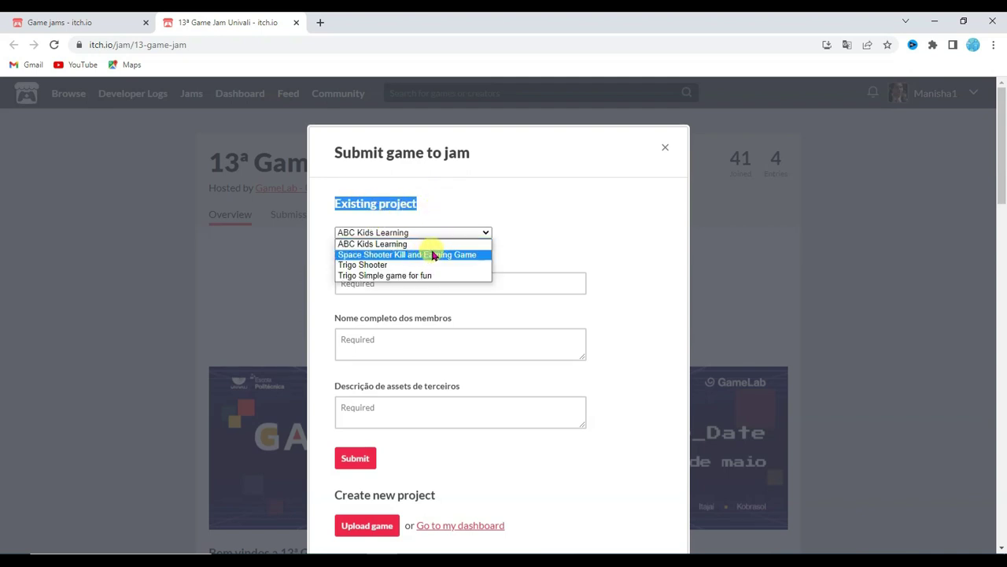
click(393, 246)
scroll(612, 338, down, 2)
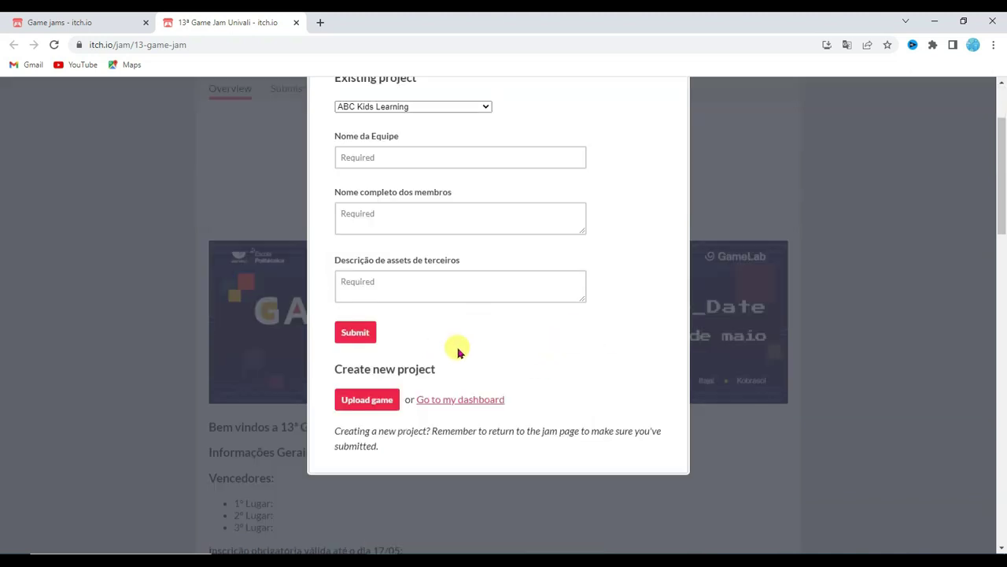
scroll(377, 314, up, 1)
Translate the Nome da Equipe label to English and enter the team name
drag(336, 198, 409, 207)
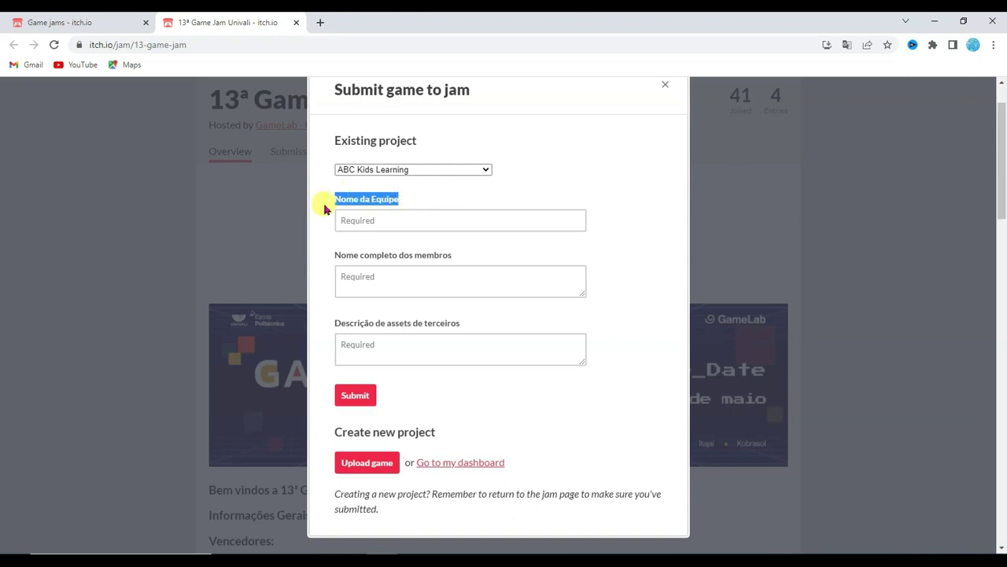
right_click(378, 200)
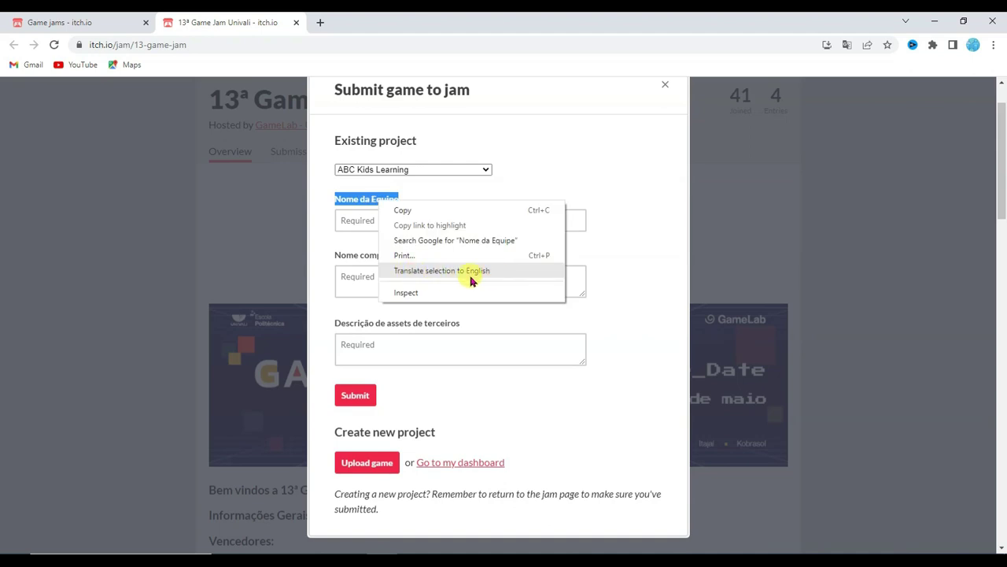
click(478, 271)
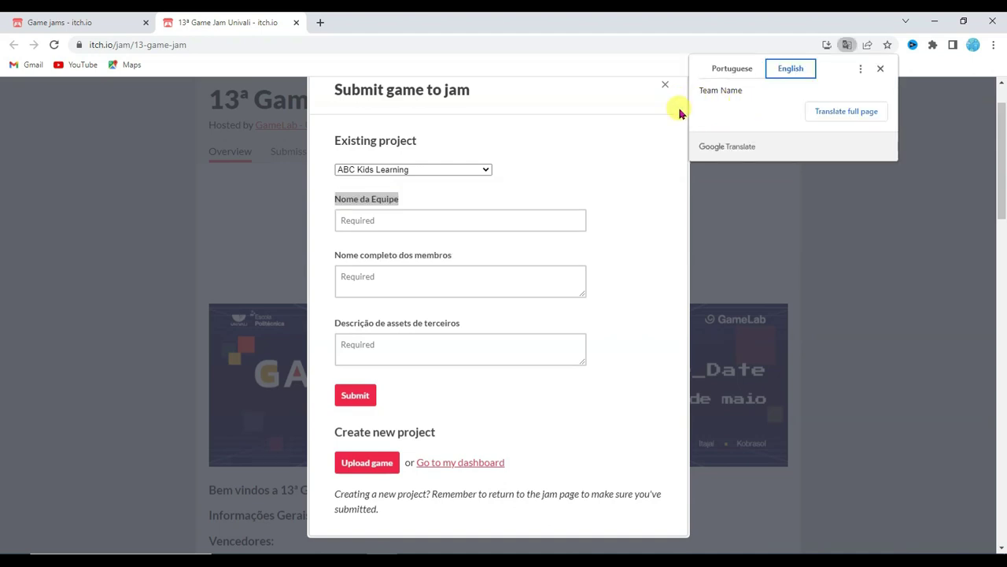
click(454, 221)
text(mumtaz)
Translate the members label and paste the members' full names
drag(452, 255, 335, 256)
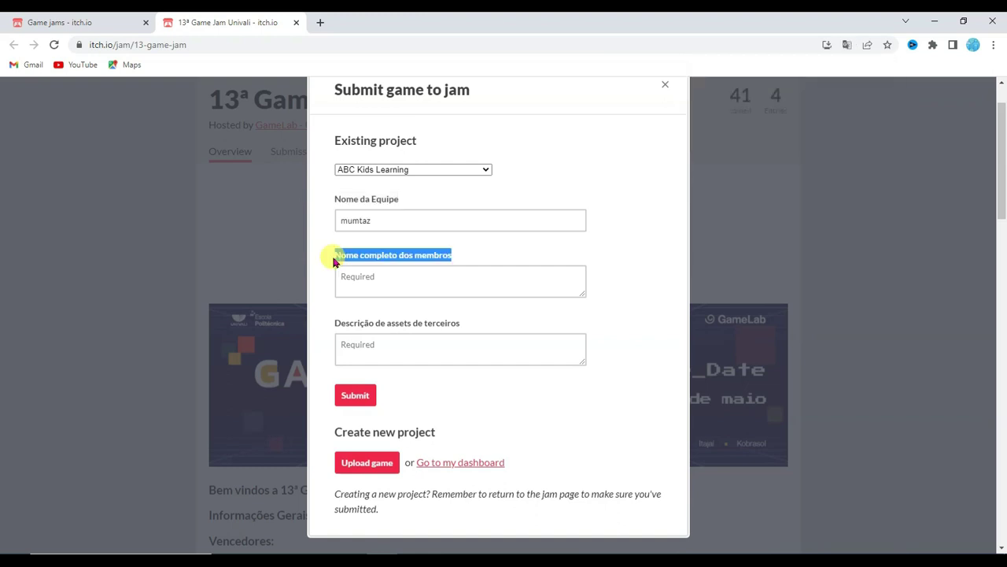
right_click(386, 256)
click(472, 327)
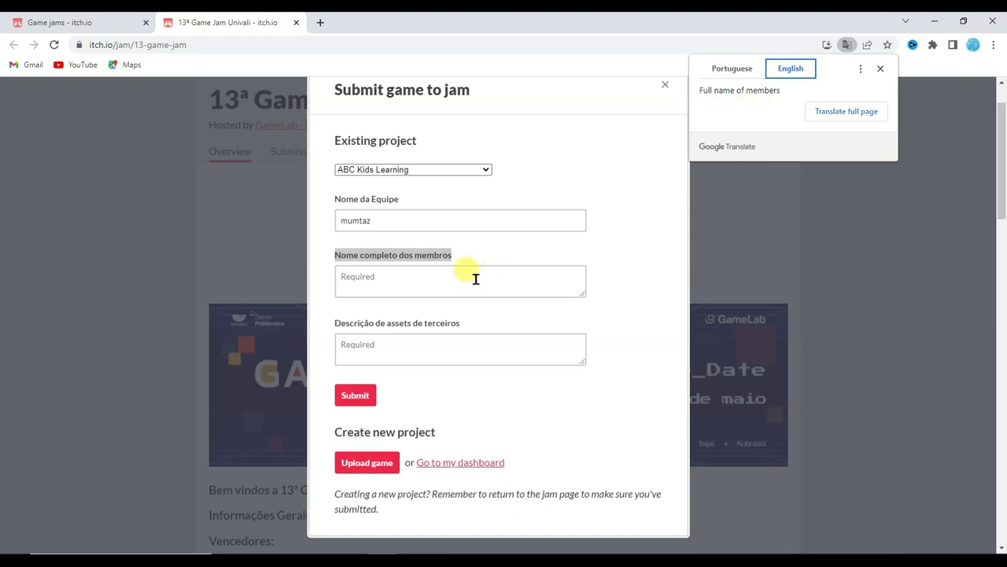
click(440, 278)
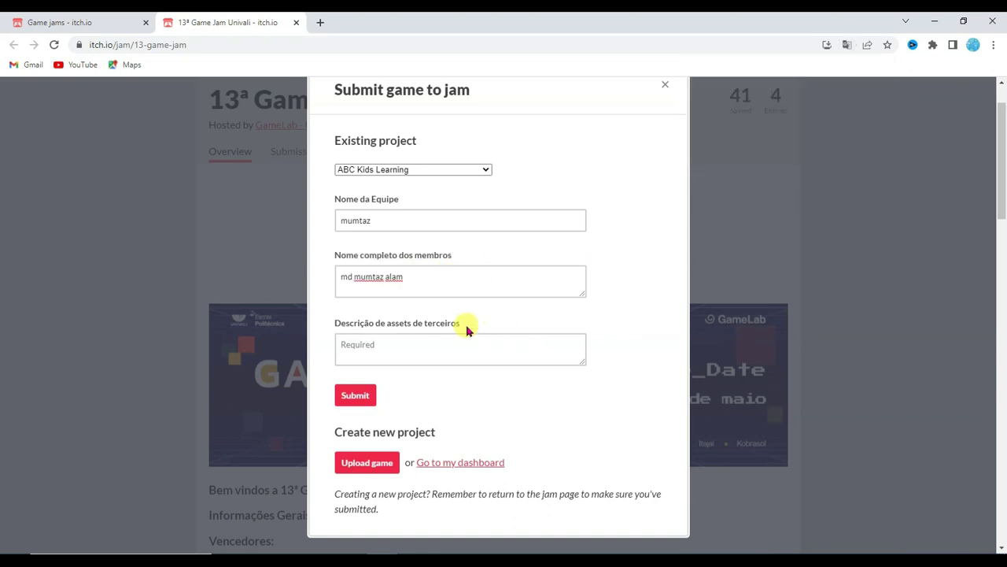
Paste gdevelop as the third-party assets description, then close the jam tab
drag(467, 325, 334, 323)
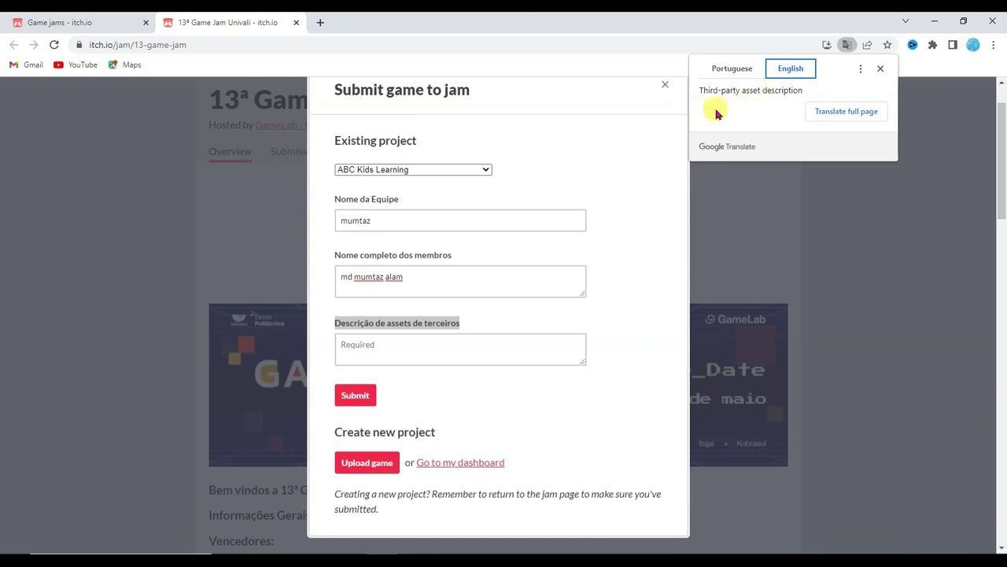
click(532, 347)
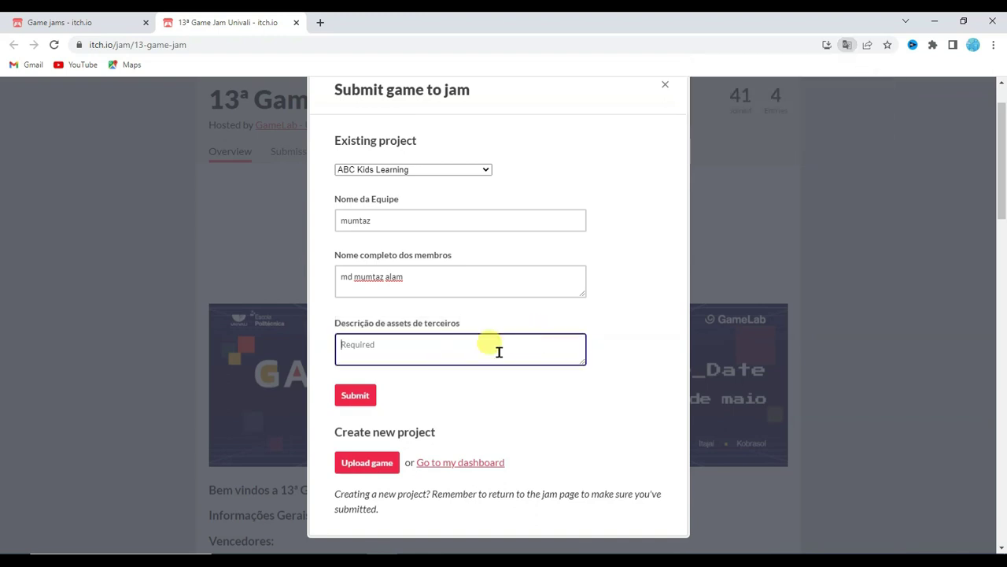
text(gdevelop)
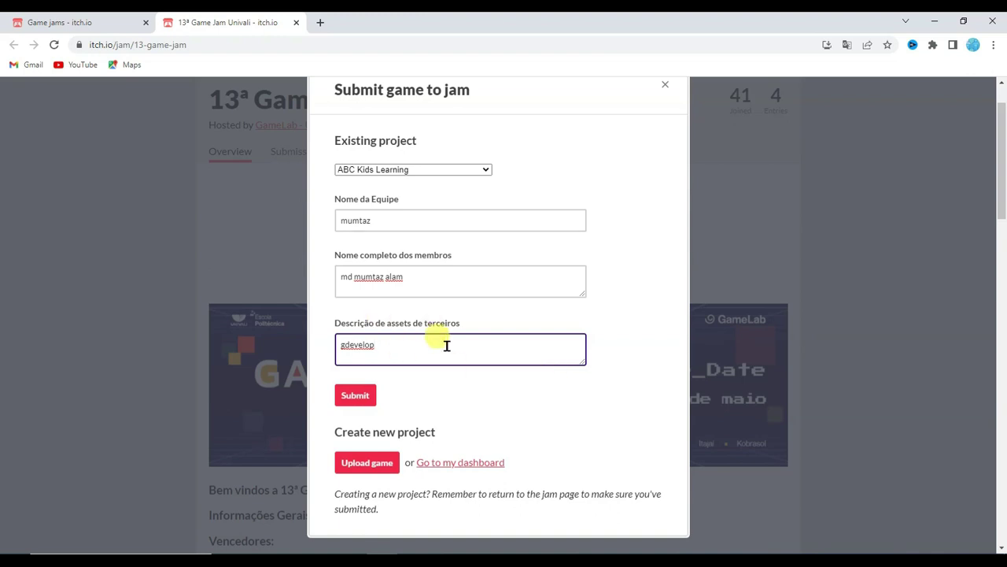
click(492, 326)
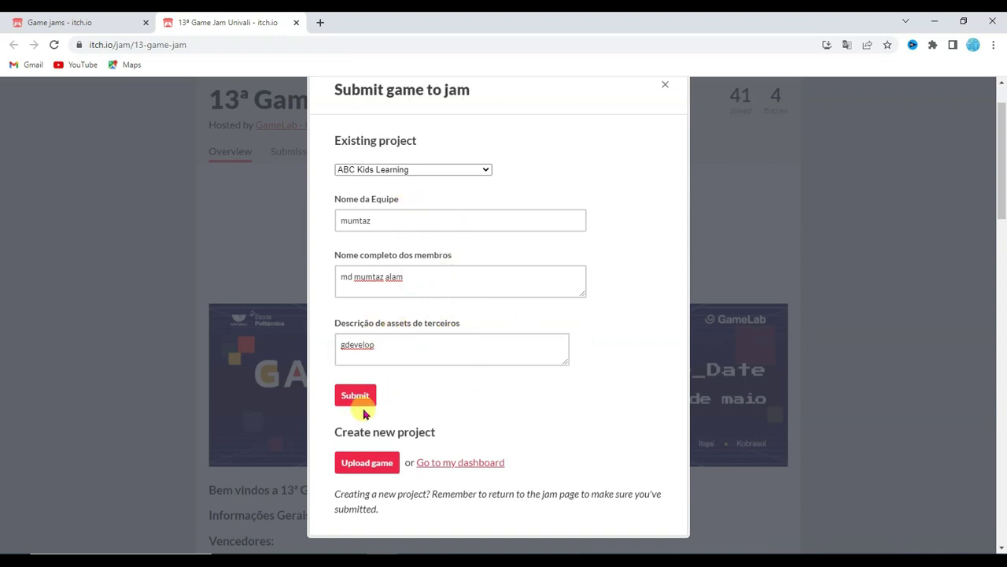
key(ctrl+w)
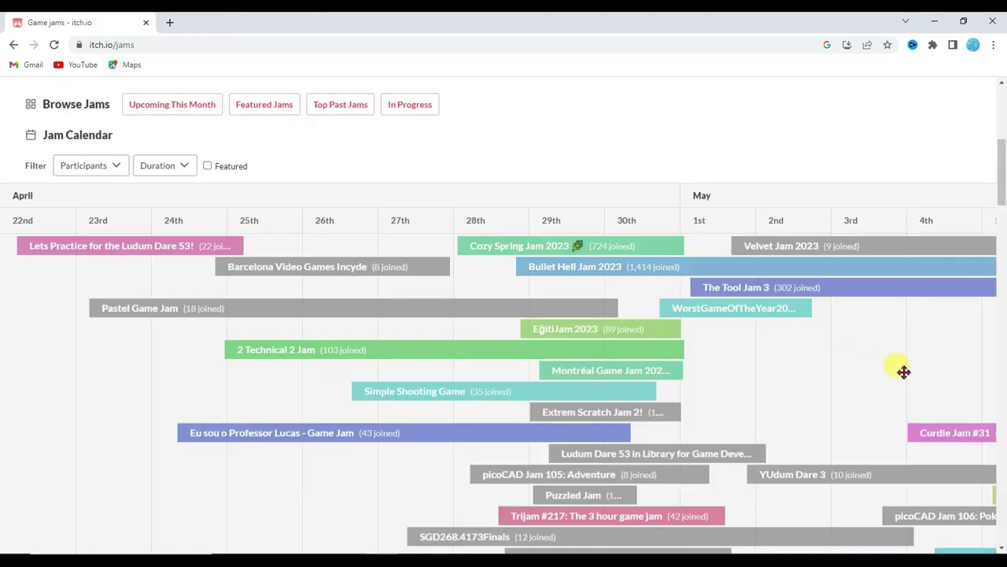
Pan the jam calendar forward to the late-May jams
drag(900, 372, 187, 372)
scroll(865, 362, right, 10)
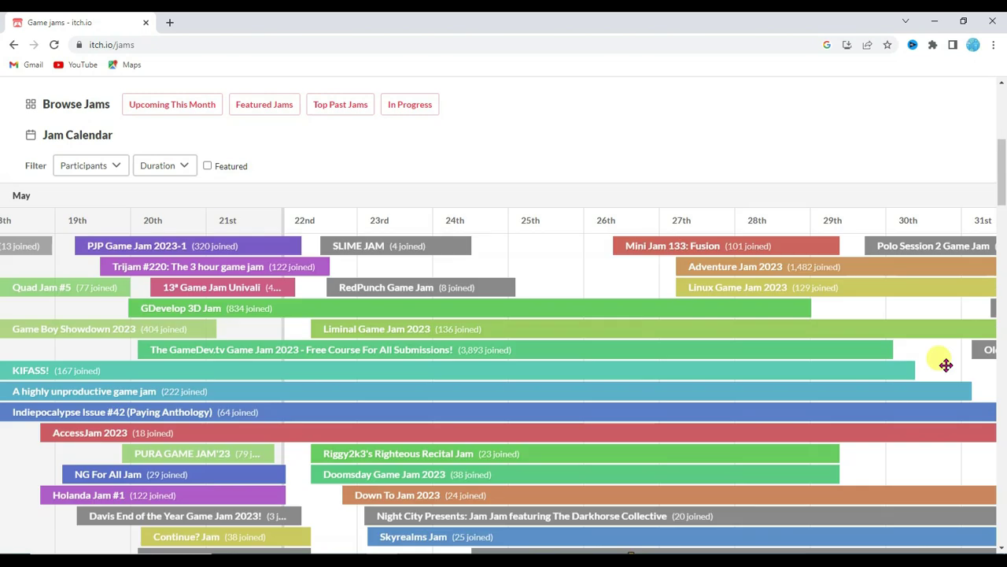
scroll(354, 378, right, 5)
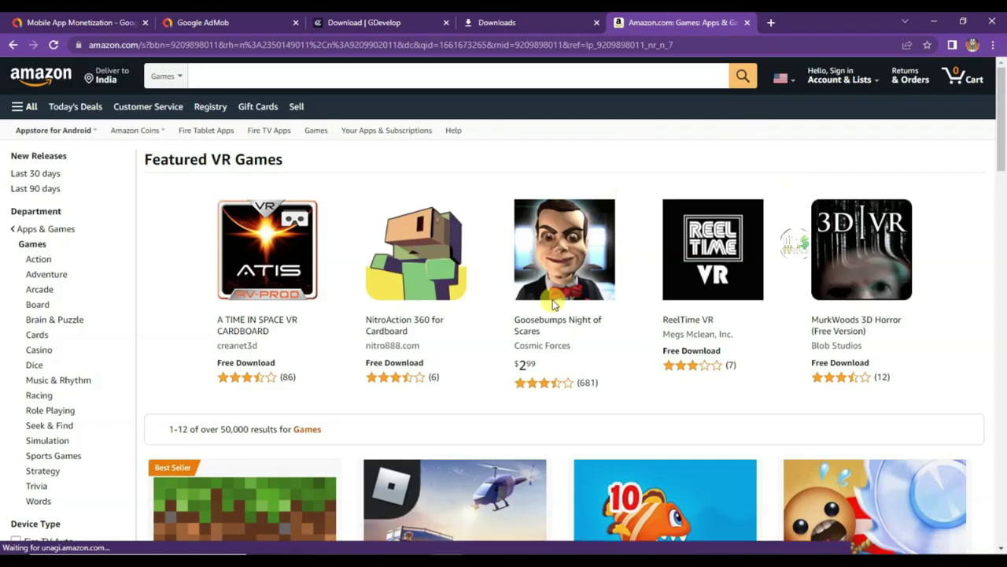
scroll(554, 306, down, 2)
scroll(554, 305, down, 6)
scroll(629, 228, up, 10)
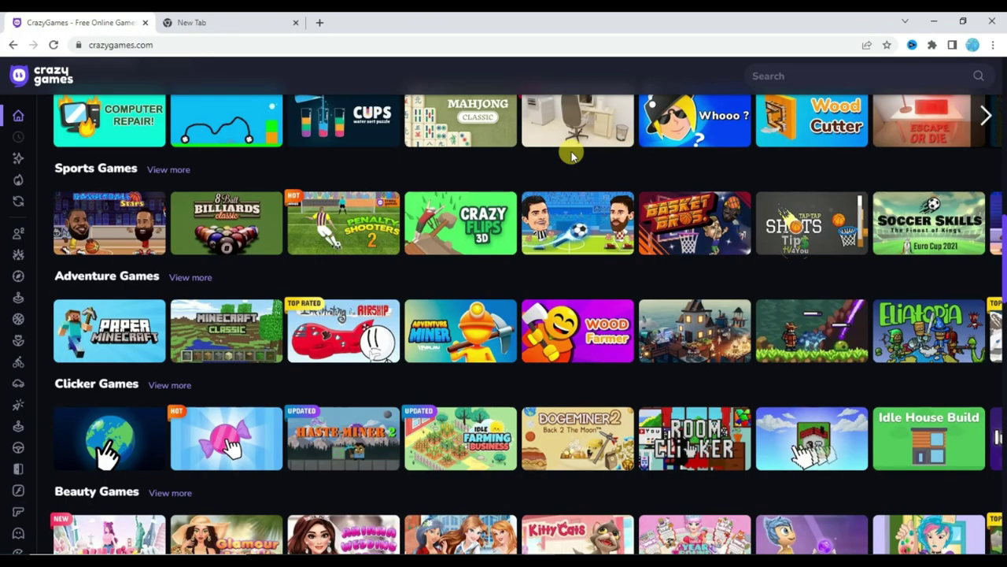
Scroll through the CrazyGames home page's sports, adventure, clicker and beauty game rows
scroll(566, 189, down, 5)
scroll(567, 196, up, 6)
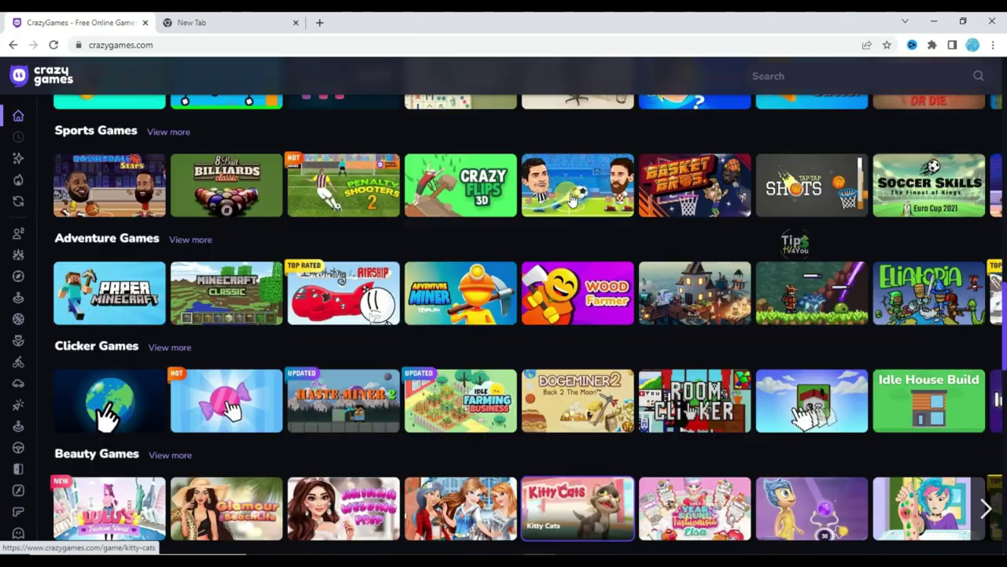
scroll(572, 199, up, 10)
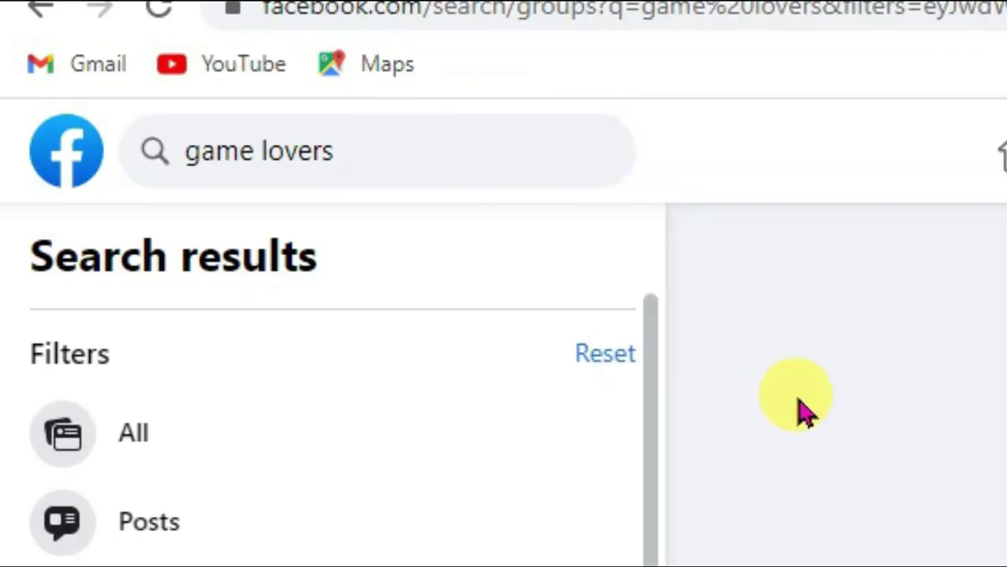
Filter the 'game lovers' group results to Public groups and open the 3.1K-member Game Lovers group
click(363, 412)
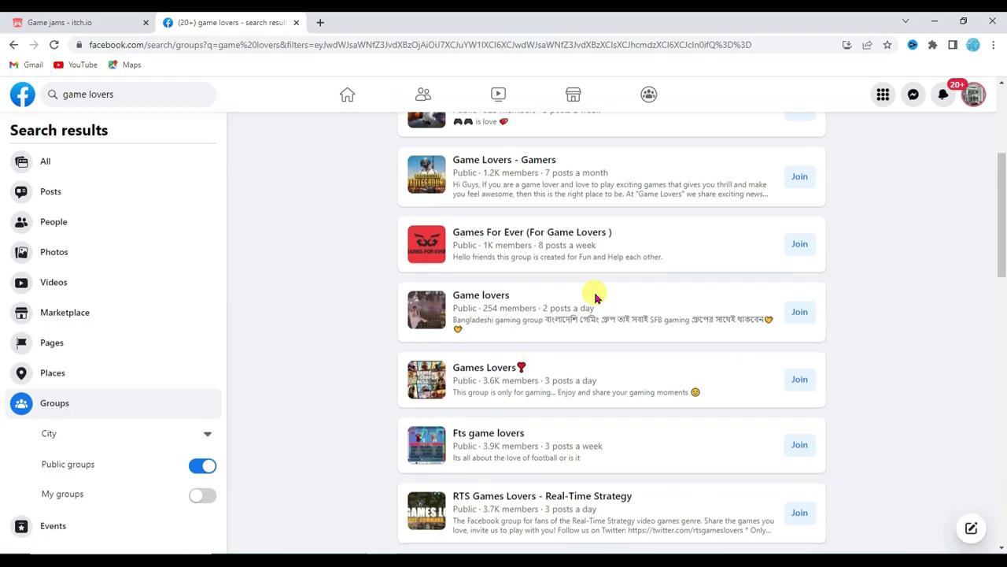
scroll(596, 295, down, 2)
scroll(596, 297, down, 1)
scroll(622, 264, down, 10)
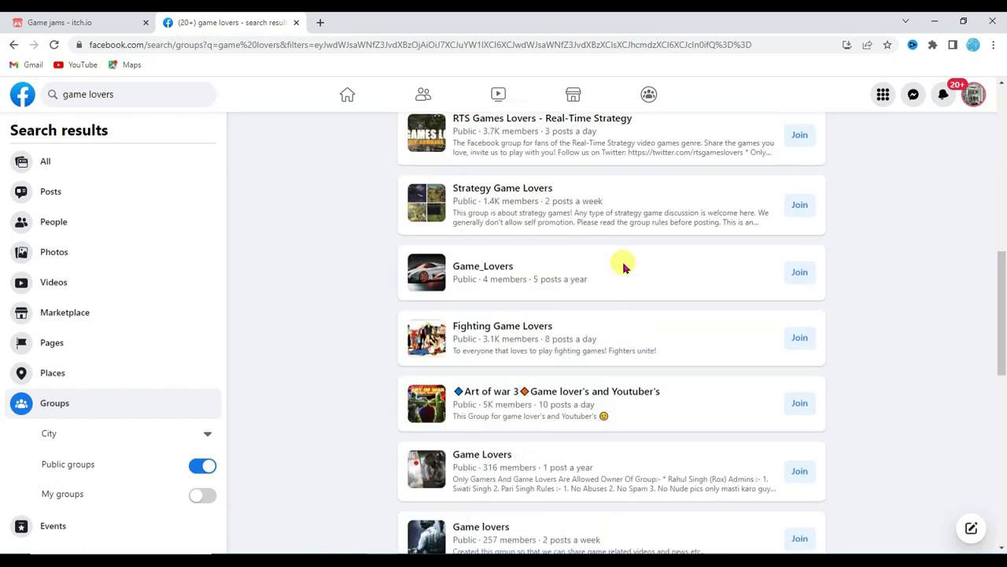
scroll(658, 331, up, 2)
scroll(658, 330, up, 15)
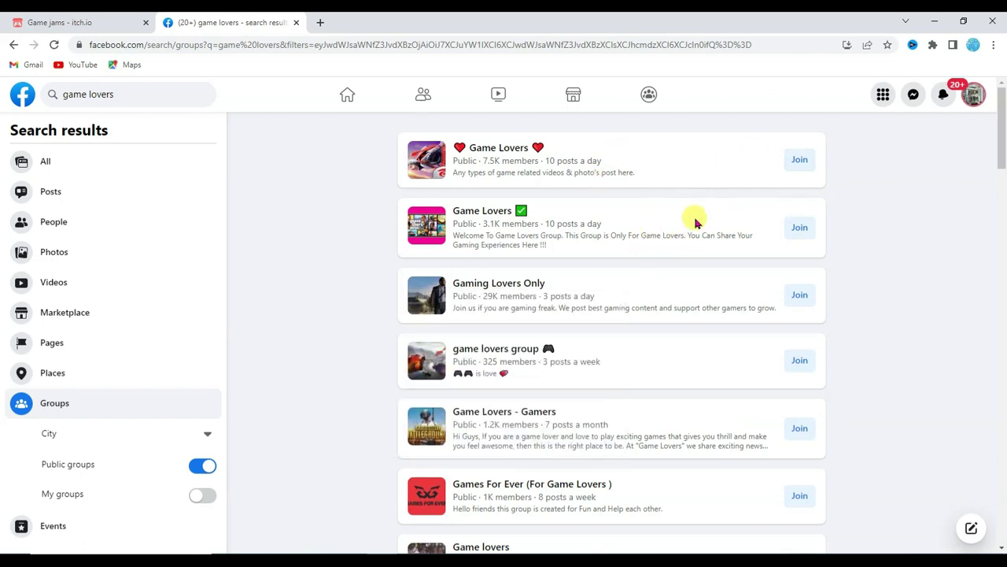
click(652, 228)
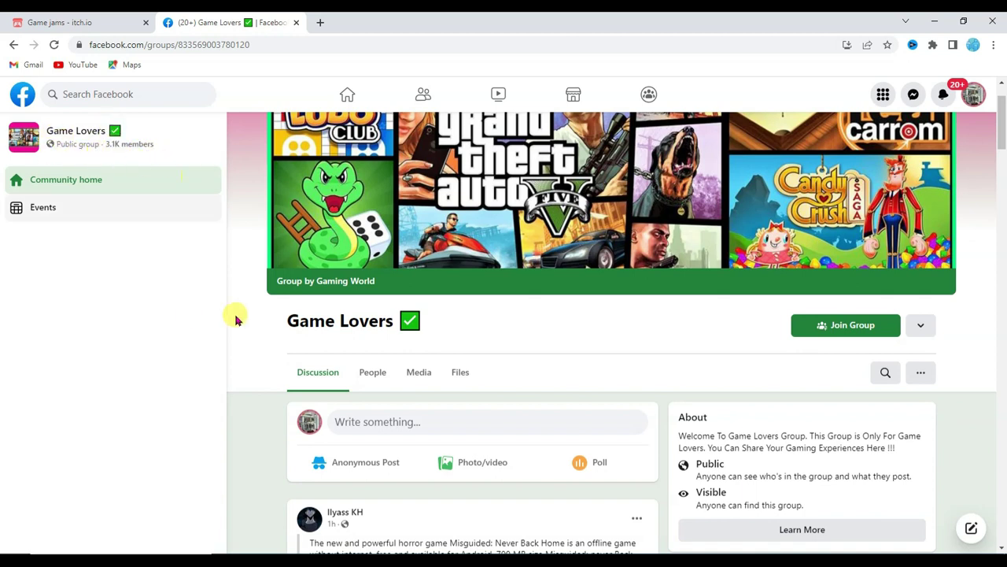
scroll(511, 315, down, 4)
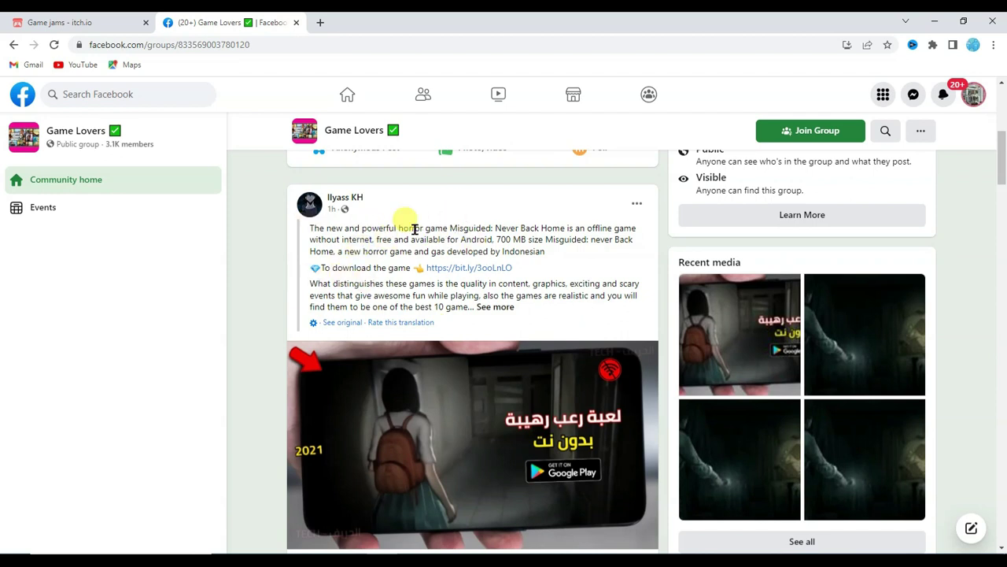
scroll(458, 337, up, 1)
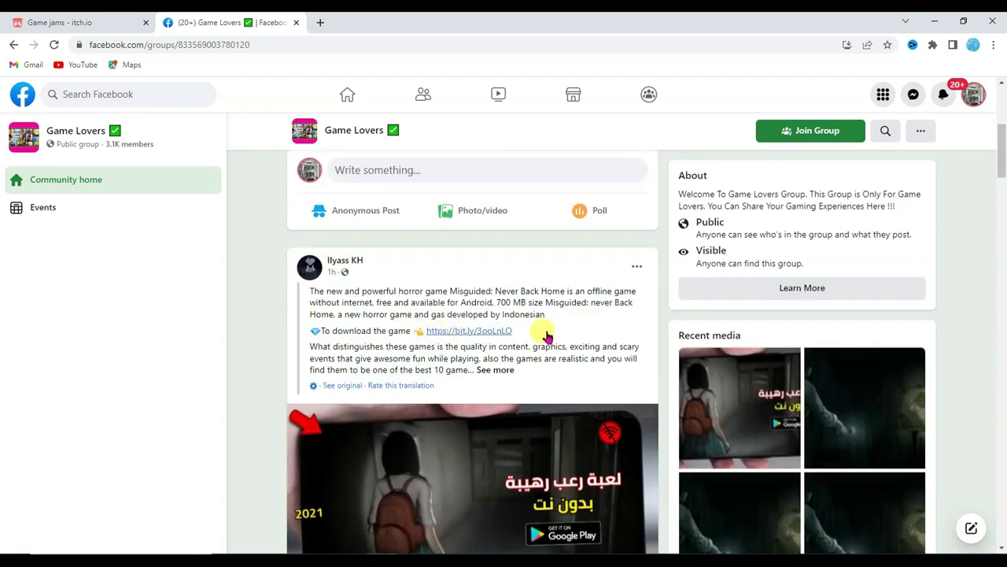